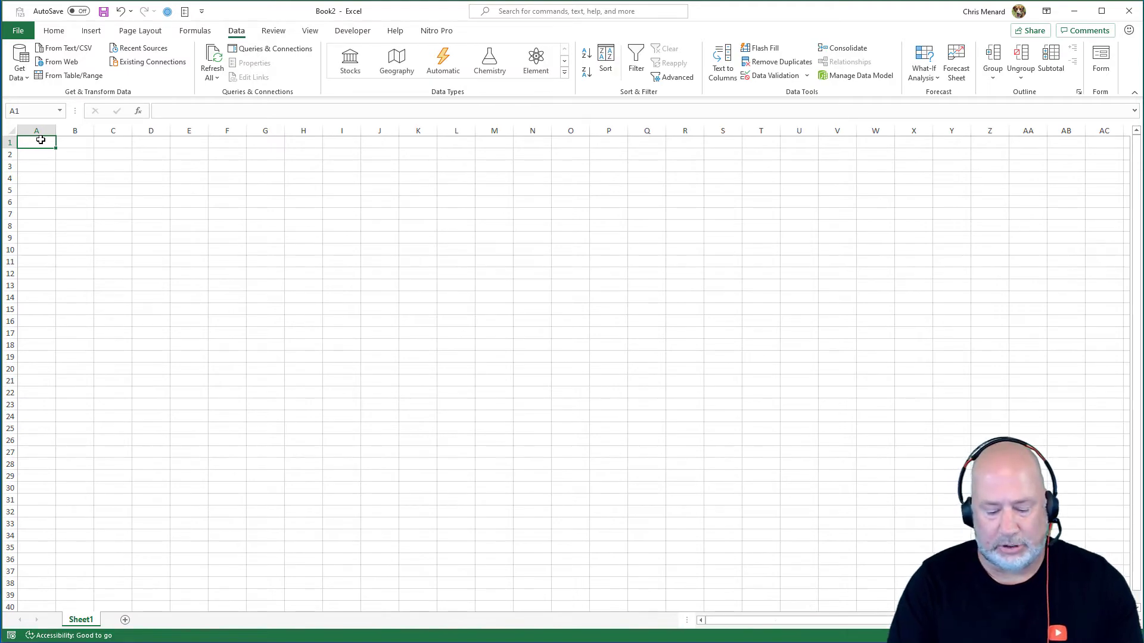
Enter Noah, Chris and Emma in A1:A3, select them and expand the Data Types gallery
{"action": "type", "text": "Noah"}
{"action": "key", "text": "Return"}
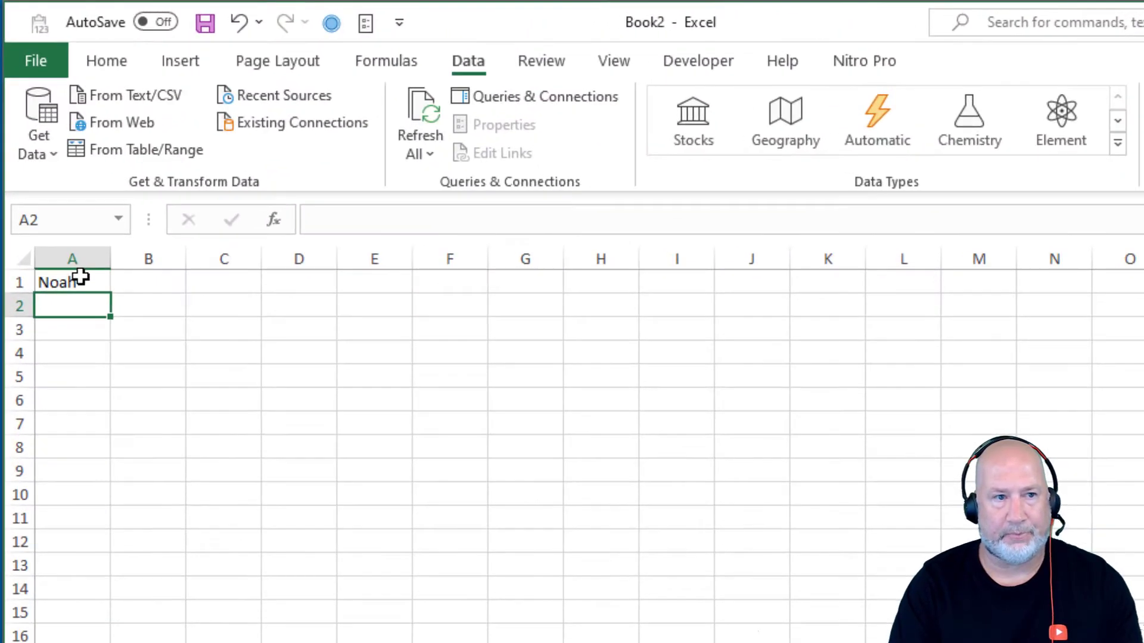
{"action": "type", "text": "Chris"}
{"action": "key", "text": "Return"}
{"action": "type", "text": "Emma"}
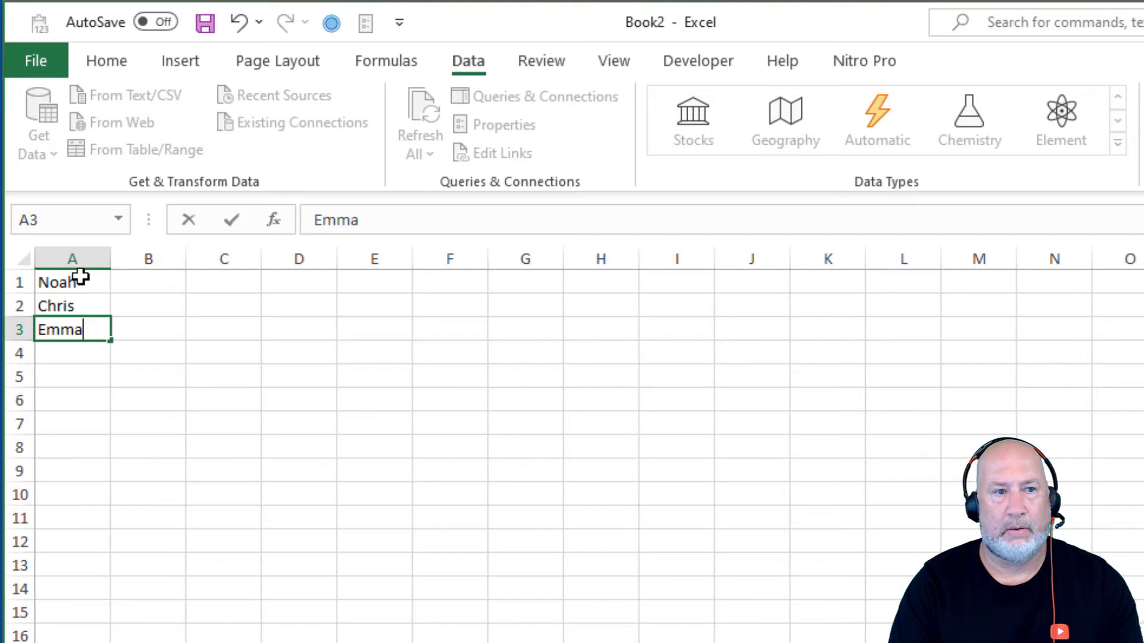
{"action": "key", "text": "Return"}
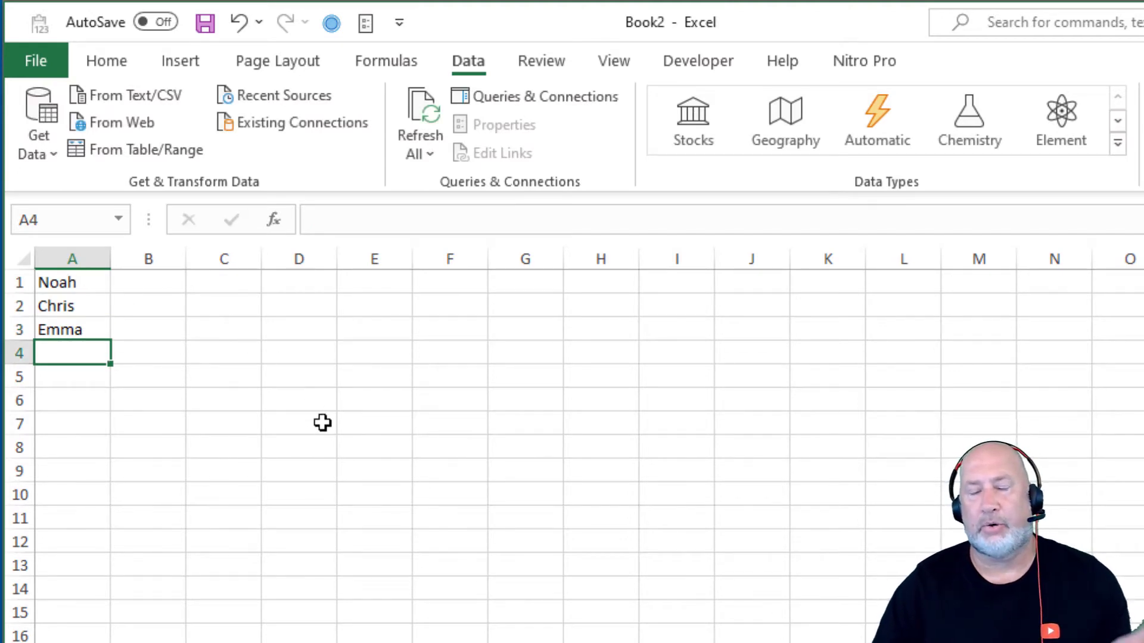
{"action": "left_click_drag", "start_coordinate": [72, 278], "coordinate": [89, 342]}
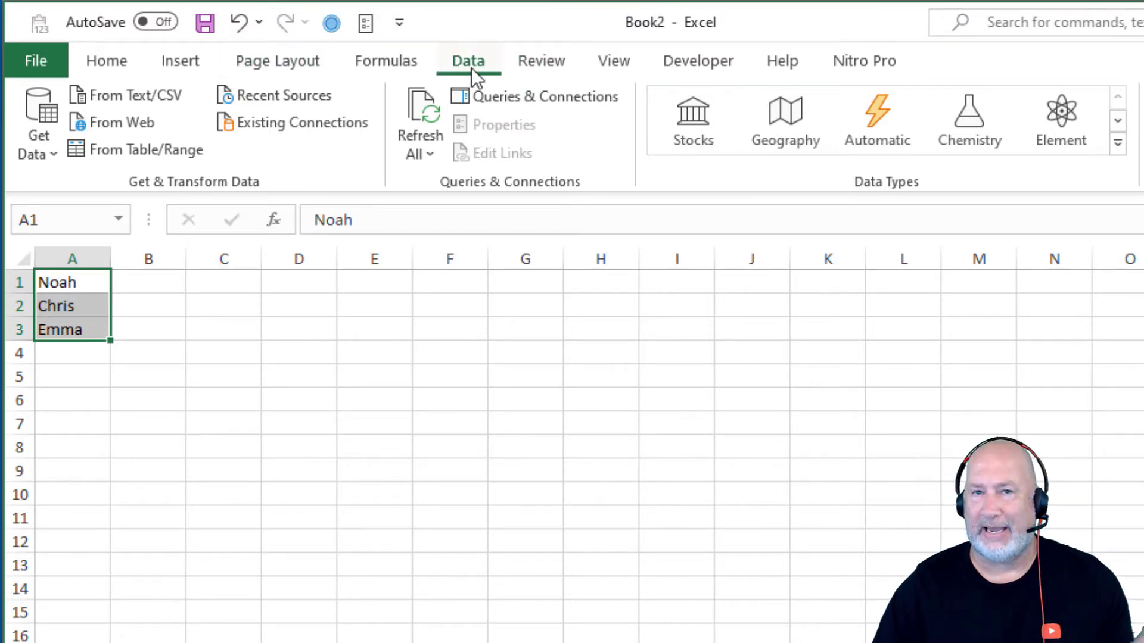
{"action": "left_click", "coordinate": [1123, 149]}
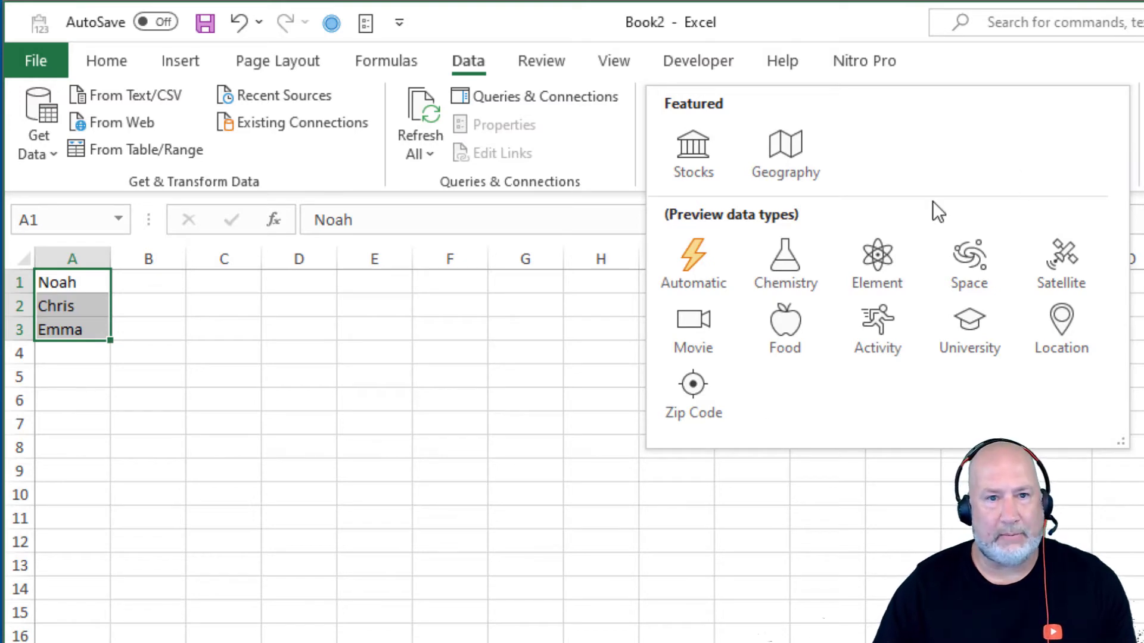
Convert the three names with the Automatic data type, matching Chris as male and Emma as female
{"action": "left_click", "coordinate": [691, 278]}
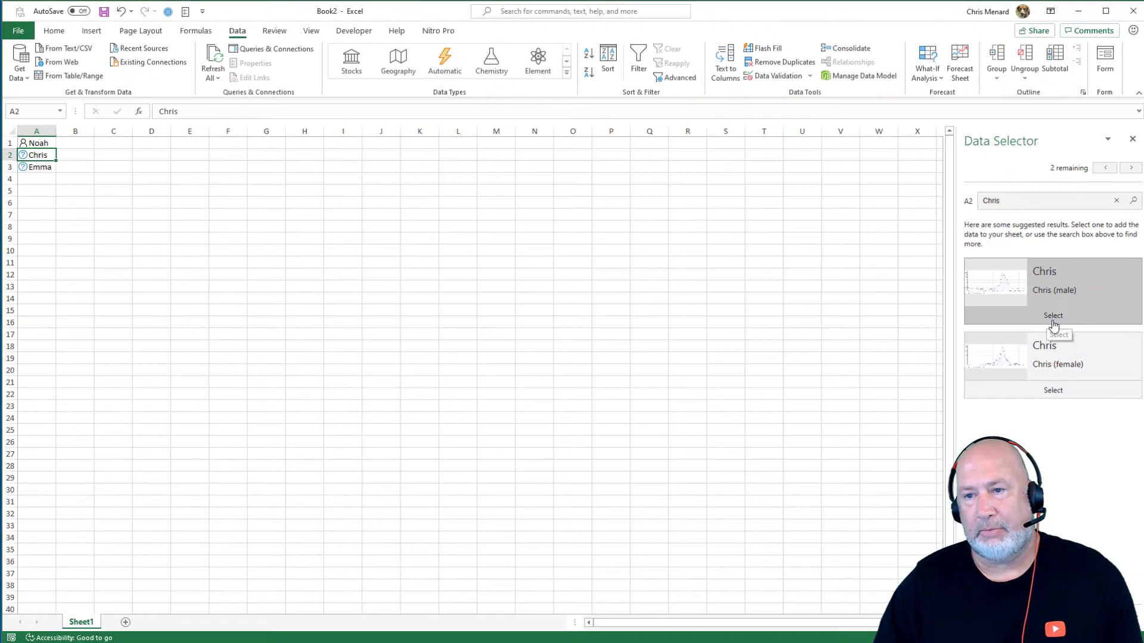
{"action": "left_click", "coordinate": [1052, 322]}
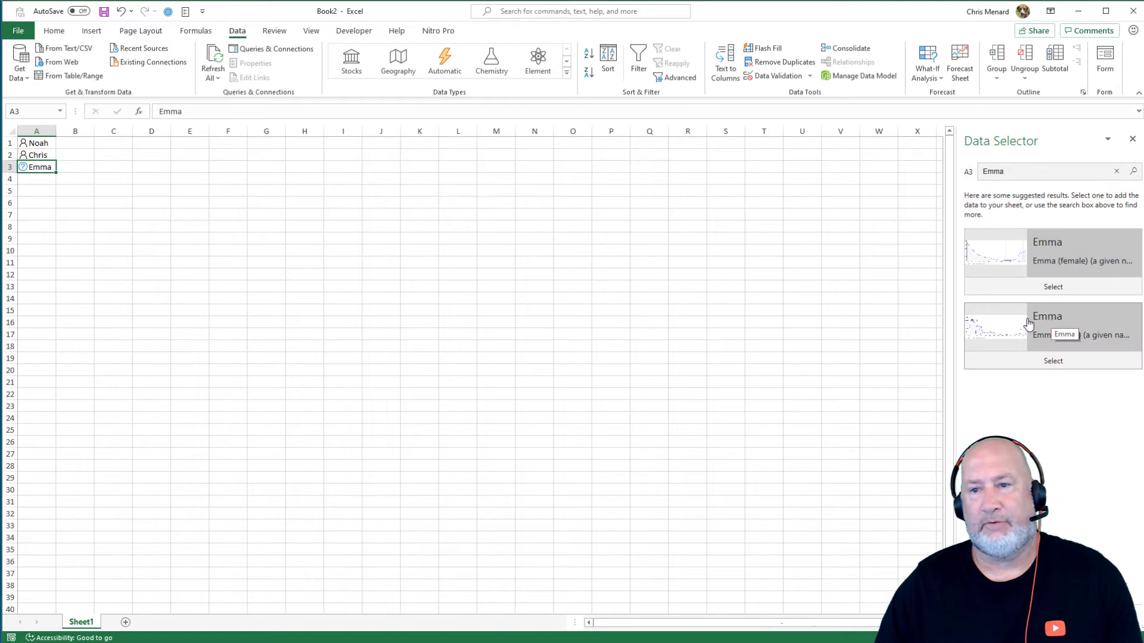
{"action": "left_click", "coordinate": [1054, 296]}
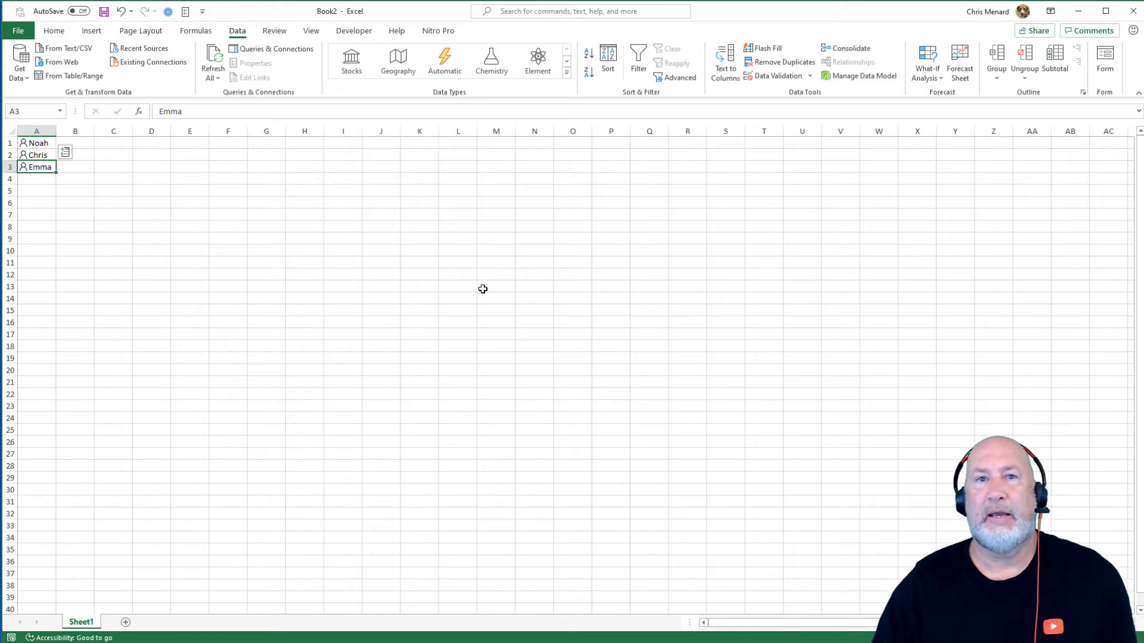
{"action": "left_click", "coordinate": [106, 201]}
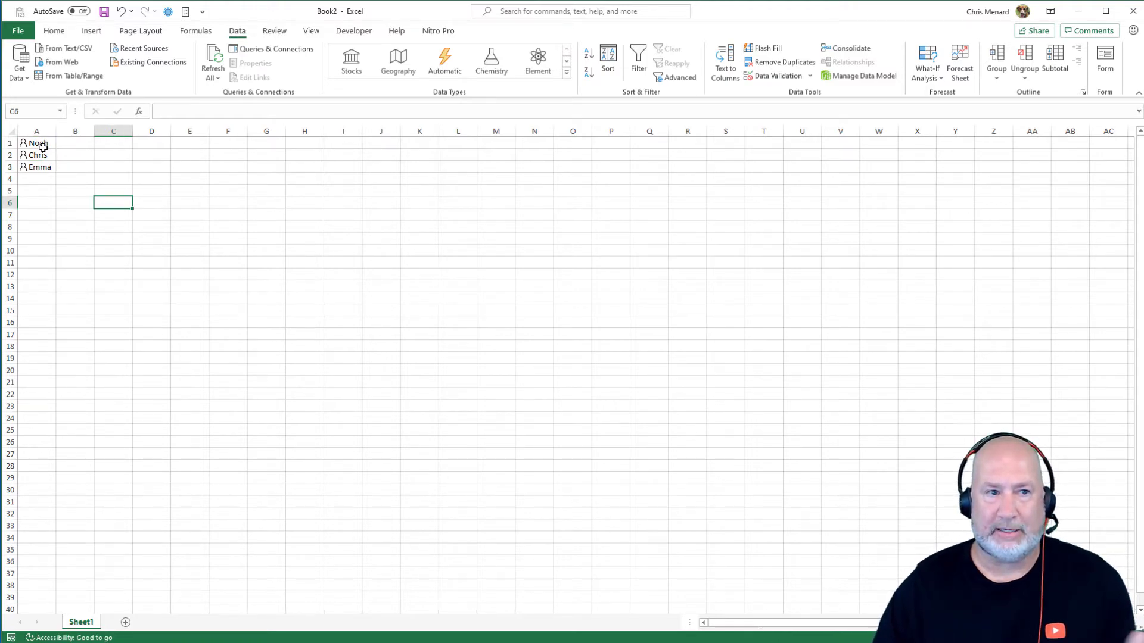
Insert the rank field beside the linked names, giving 2, 613 and 1
{"action": "left_click_drag", "start_coordinate": [43, 147], "coordinate": [48, 169]}
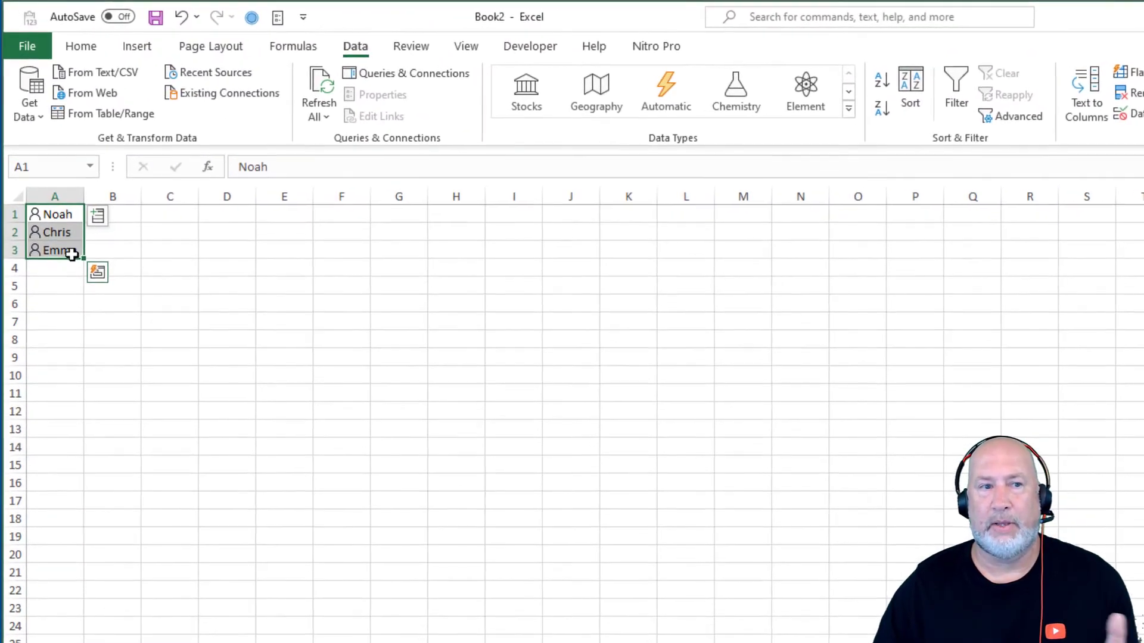
{"action": "left_click", "coordinate": [102, 214]}
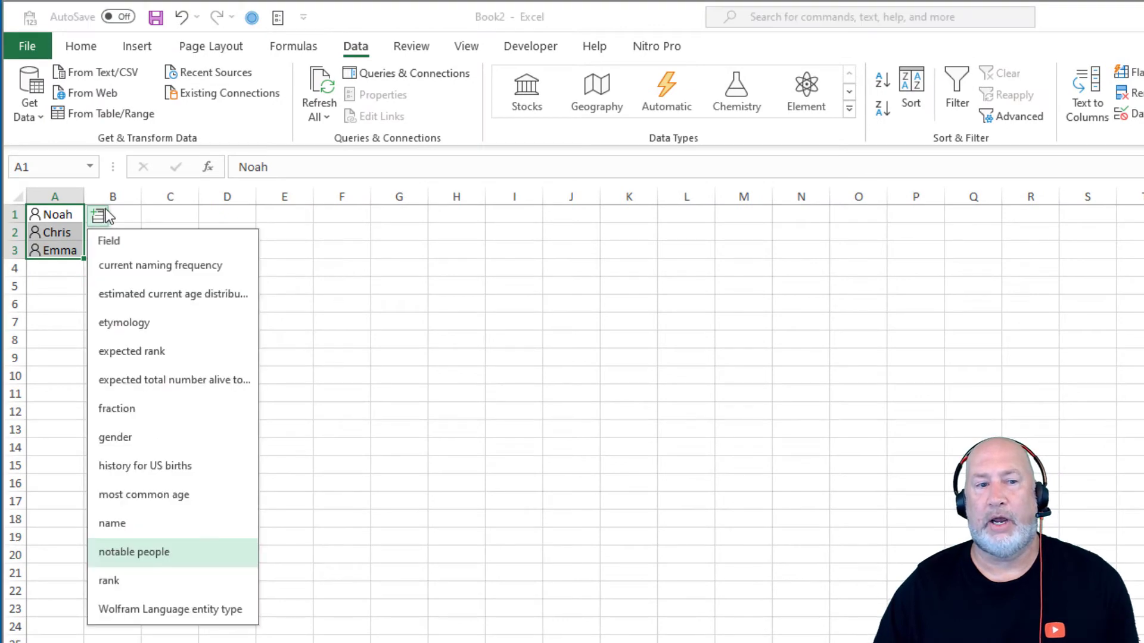
{"action": "left_click", "coordinate": [134, 581]}
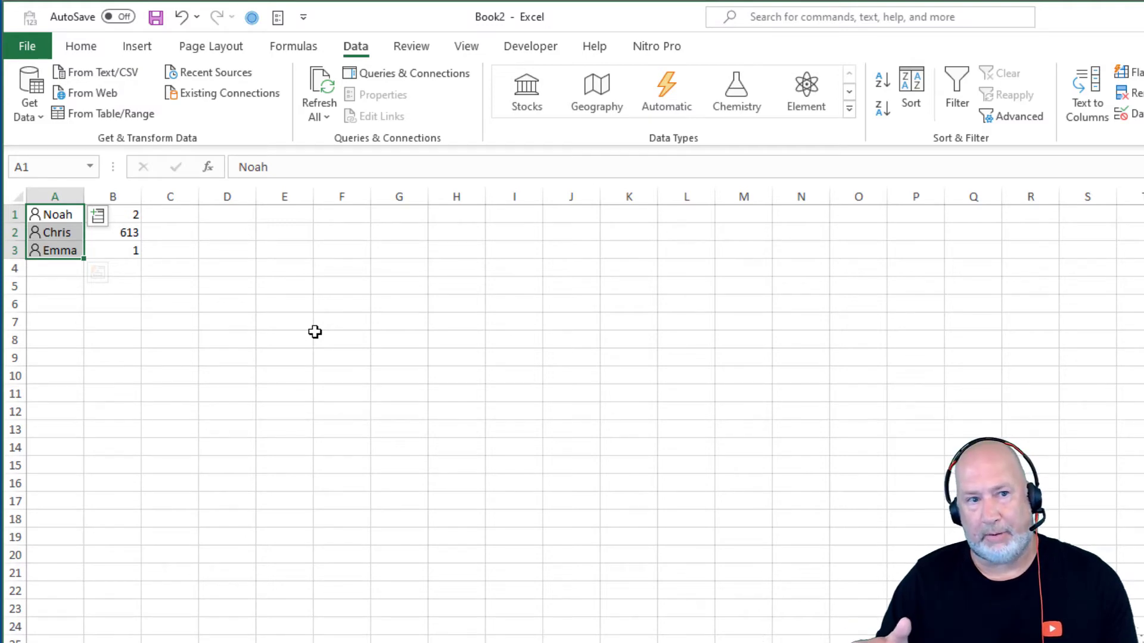
{"action": "left_click", "coordinate": [158, 287]}
Insert each name's gender in column C, then minimize Book2 to reveal Baby Names Template.xlsx
{"action": "left_click_drag", "start_coordinate": [73, 208], "coordinate": [67, 248]}
{"action": "left_click", "coordinate": [98, 218]}
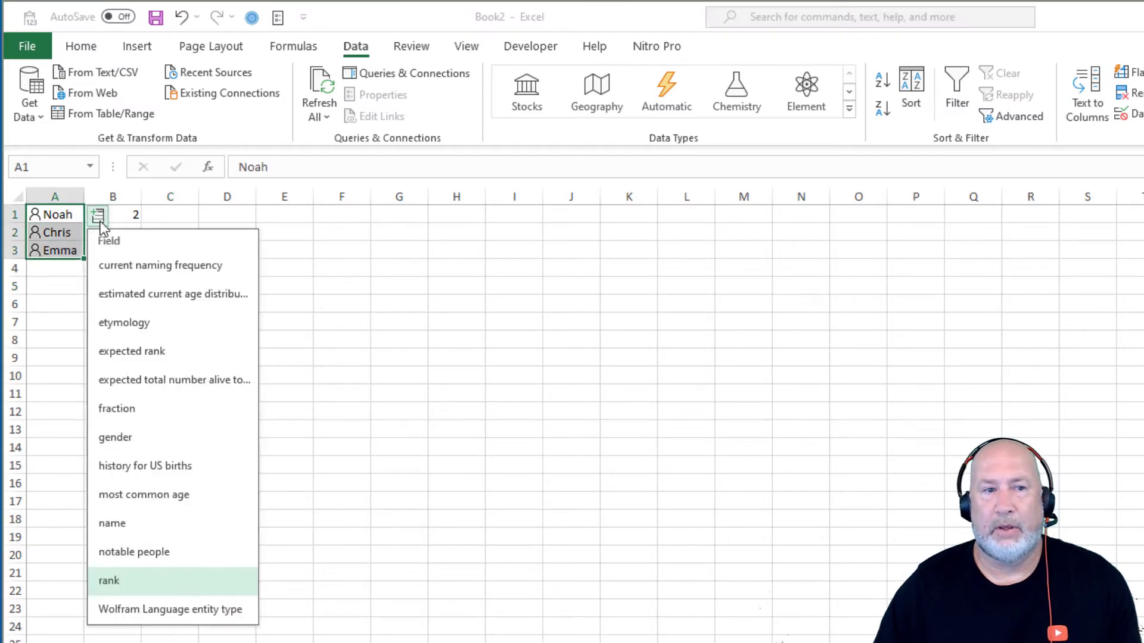
{"action": "left_click", "coordinate": [153, 441]}
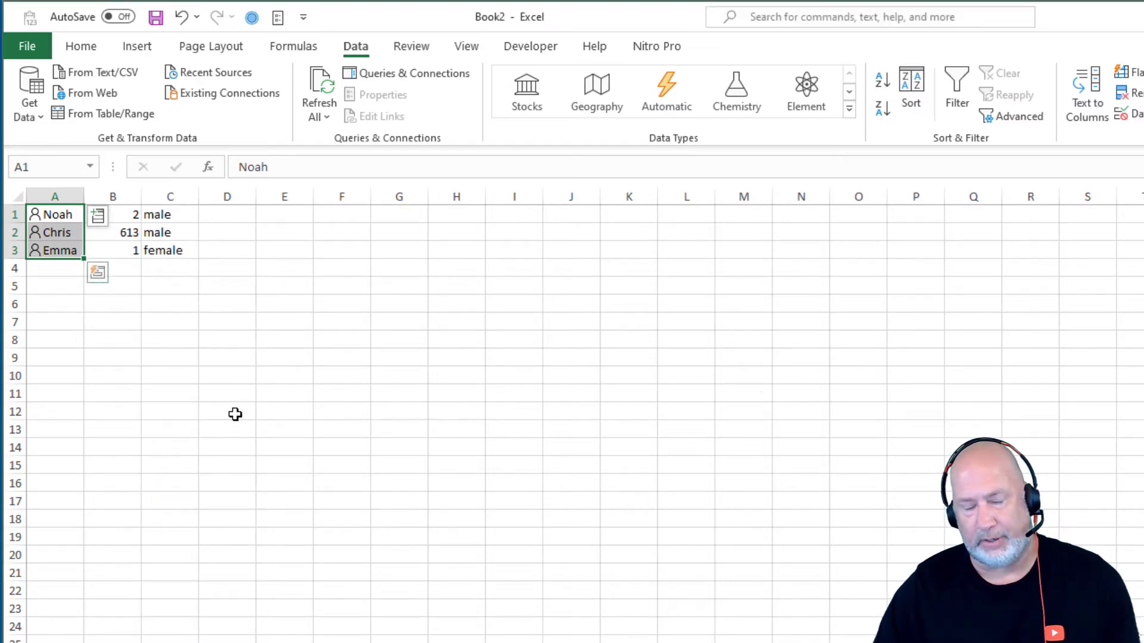
{"action": "left_click", "coordinate": [98, 216]}
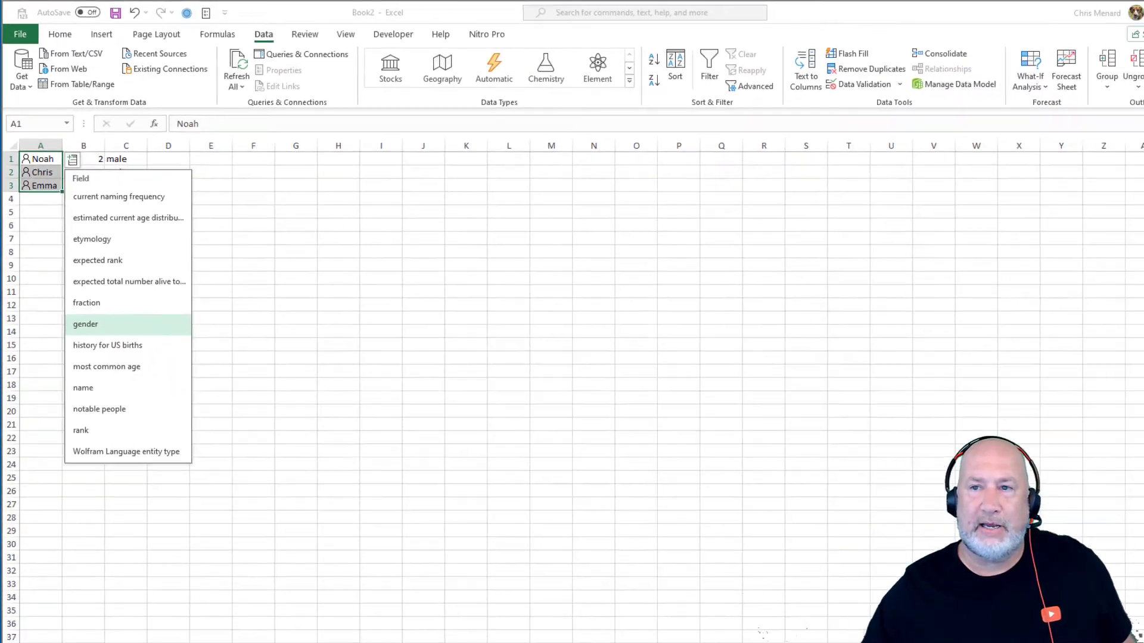
{"action": "left_click", "coordinate": [1077, 13]}
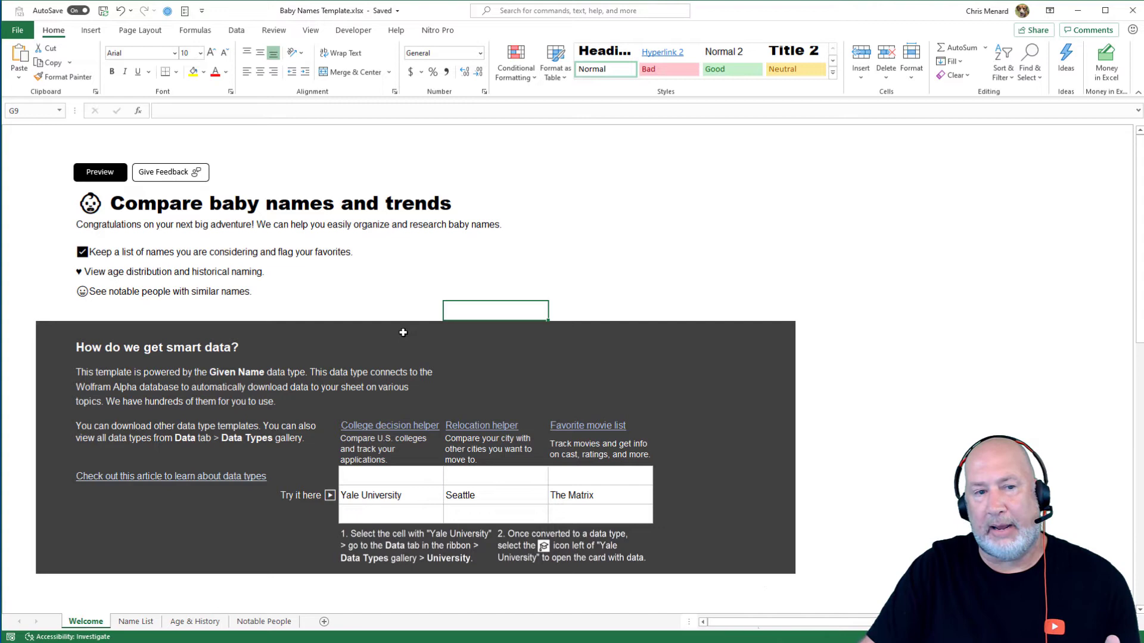
Scroll through the Welcome sheet, then switch to the Name List sheet
{"action": "scroll", "coordinate": [398, 357], "scroll_direction": "down", "scroll_amount": 10}
{"action": "scroll", "coordinate": [397, 370], "scroll_direction": "down", "scroll_amount": 5}
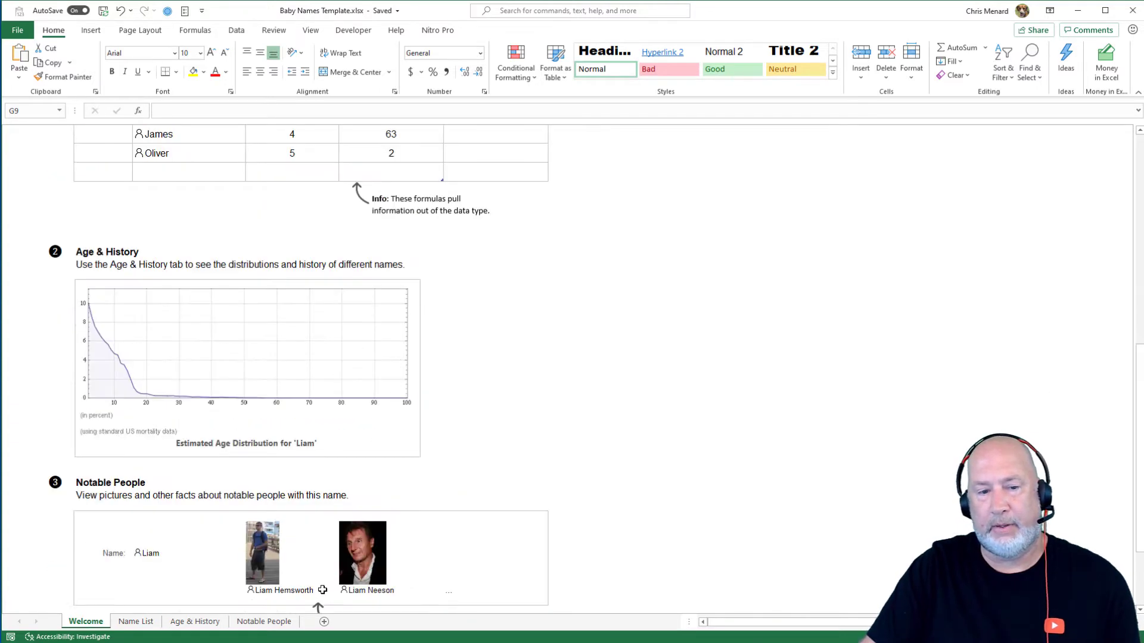
{"action": "scroll", "coordinate": [339, 512], "scroll_direction": "down", "scroll_amount": 10}
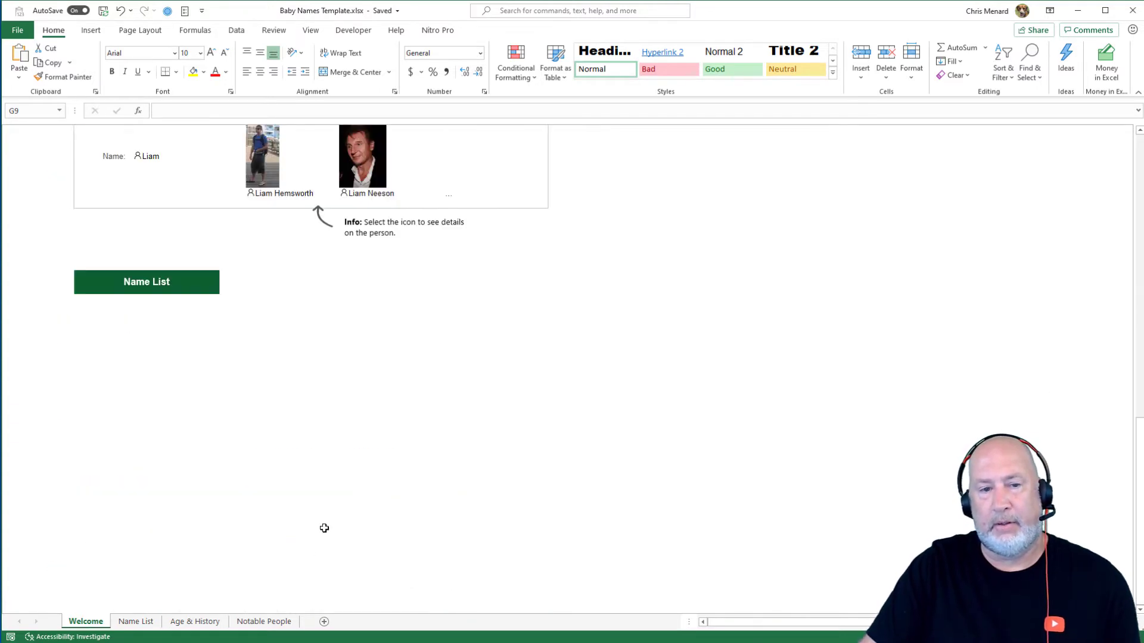
{"action": "left_click", "coordinate": [137, 622]}
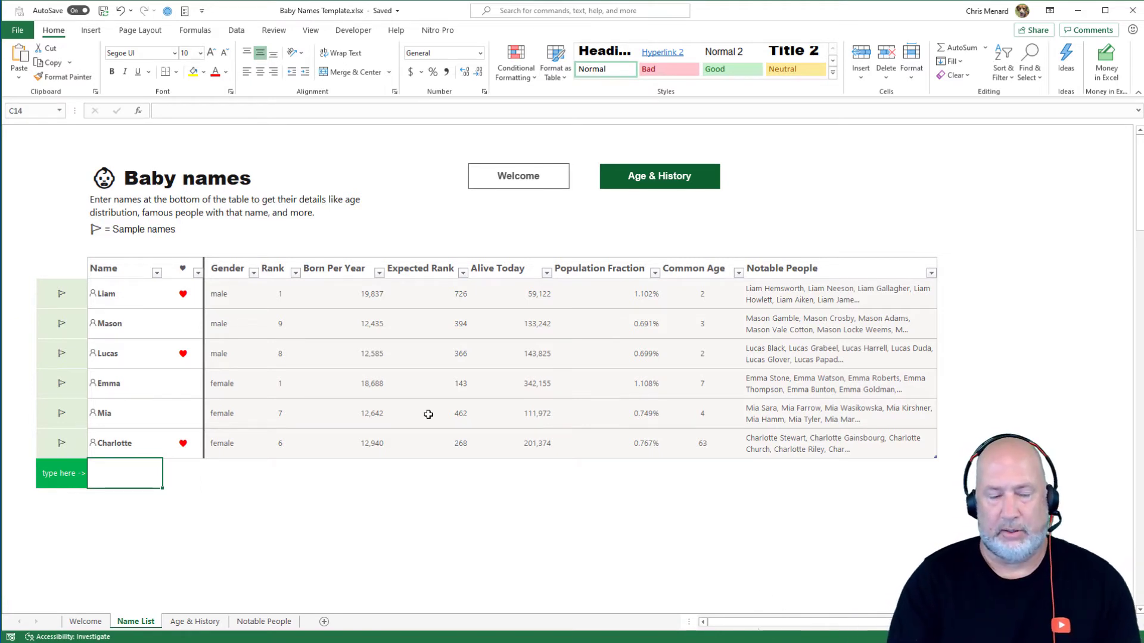
Add Christopher as a new table row and link it to the male name entry
{"action": "type", "text": "Chs"}
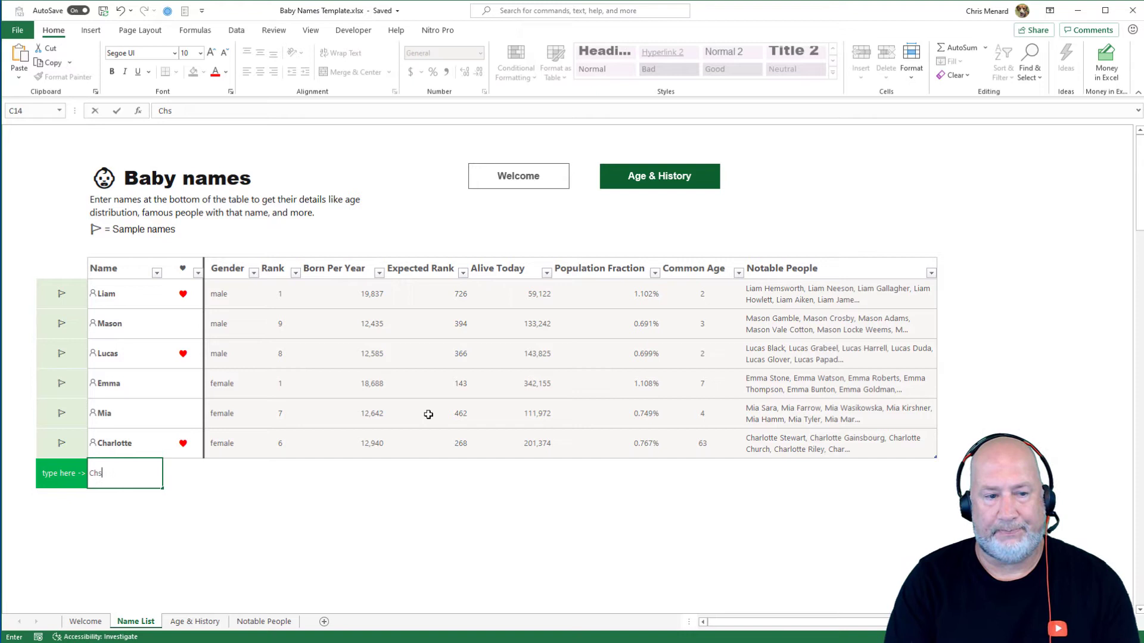
{"action": "key", "text": "BackSpace"}
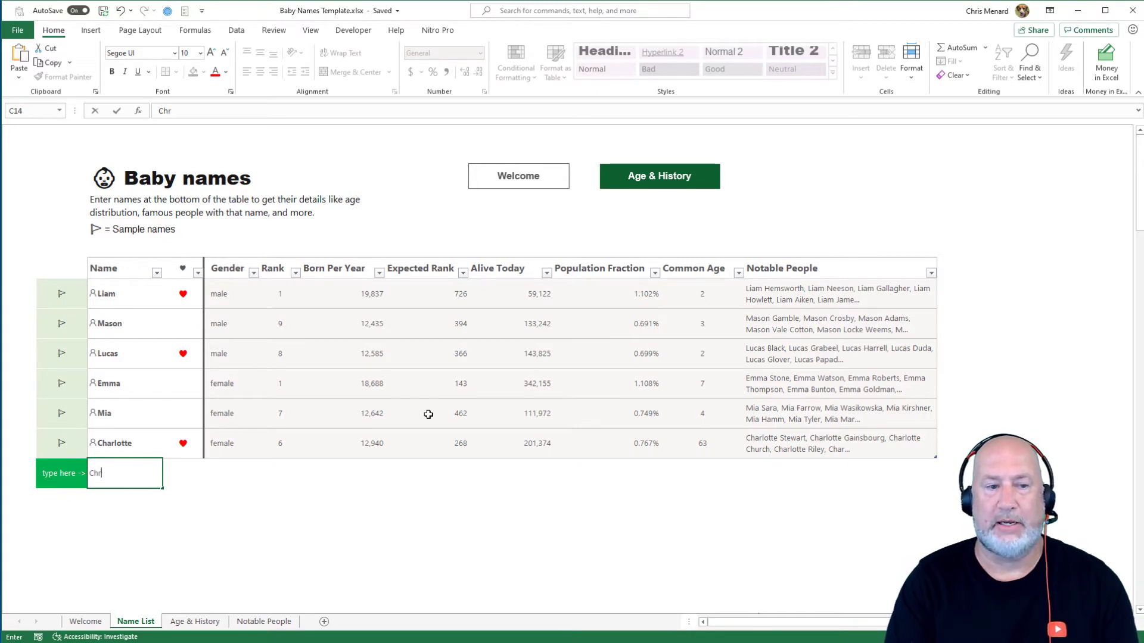
{"action": "type", "text": "ristopher"}
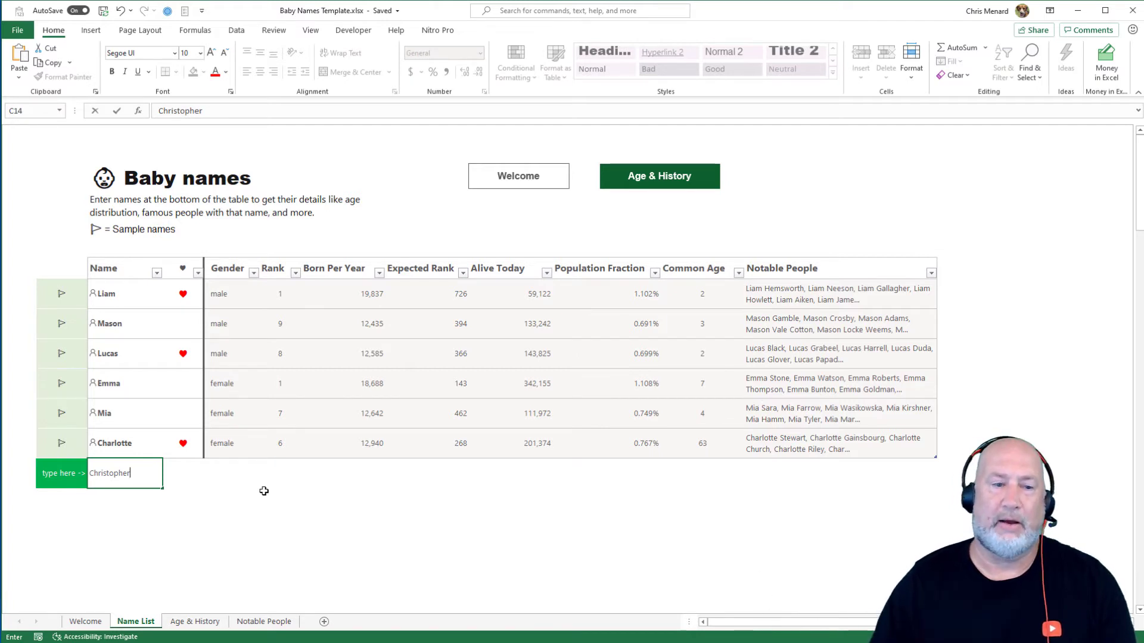
{"action": "key", "text": "Tab"}
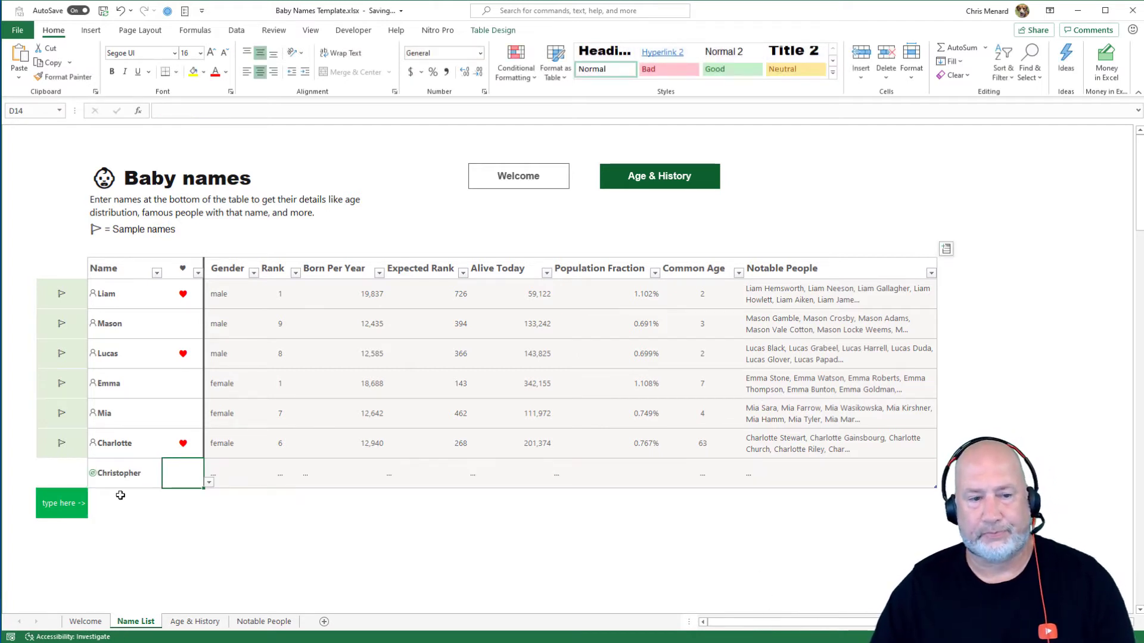
{"action": "left_click", "coordinate": [116, 472]}
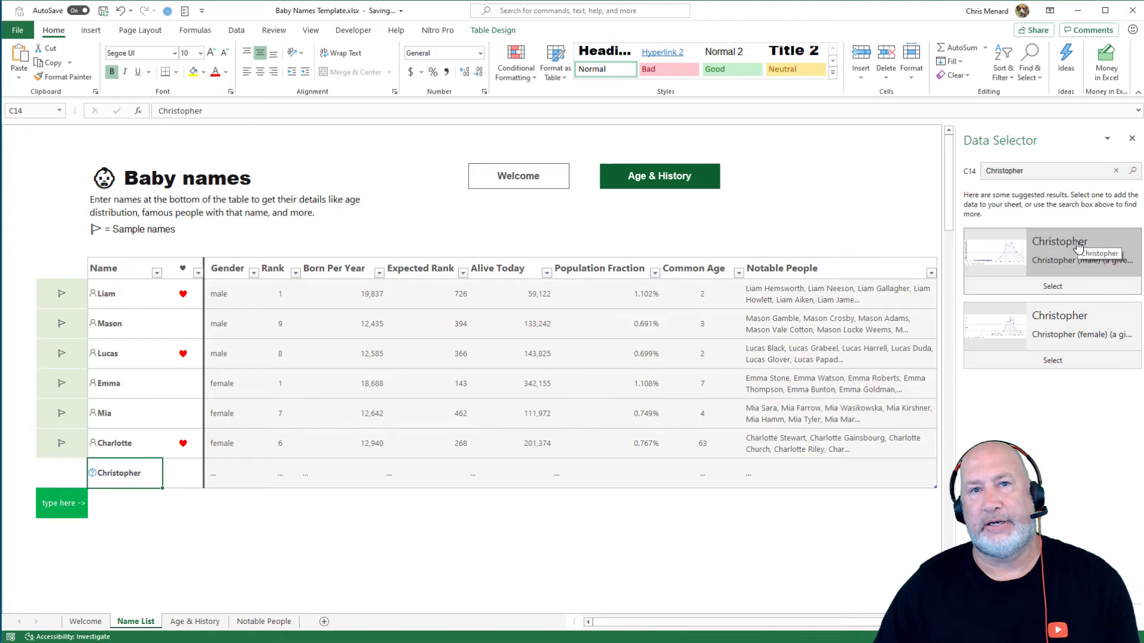
{"action": "left_click", "coordinate": [1060, 295]}
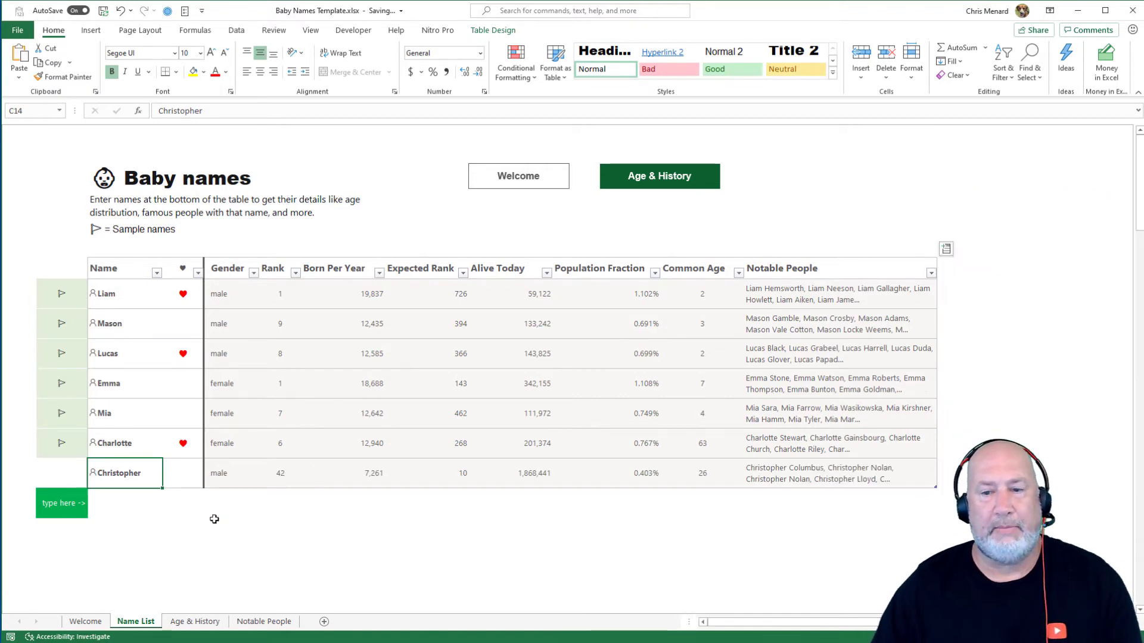
Add Karen as a new table row and link it to the female name entry
{"action": "left_click", "coordinate": [107, 505]}
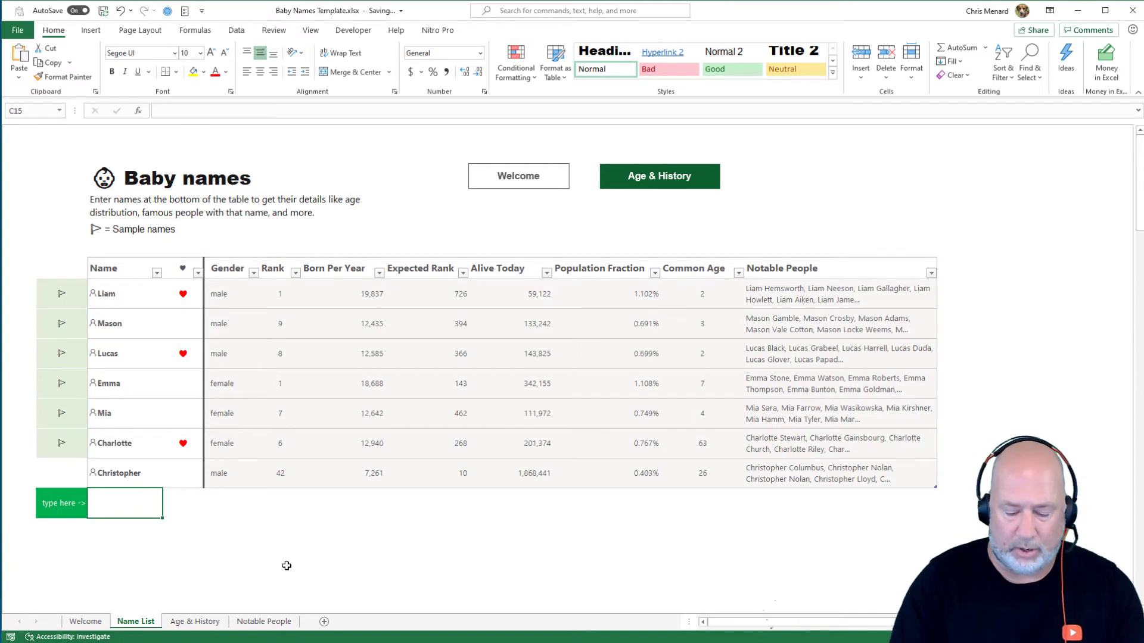
{"action": "type", "text": "Karen"}
{"action": "key", "text": "Tab"}
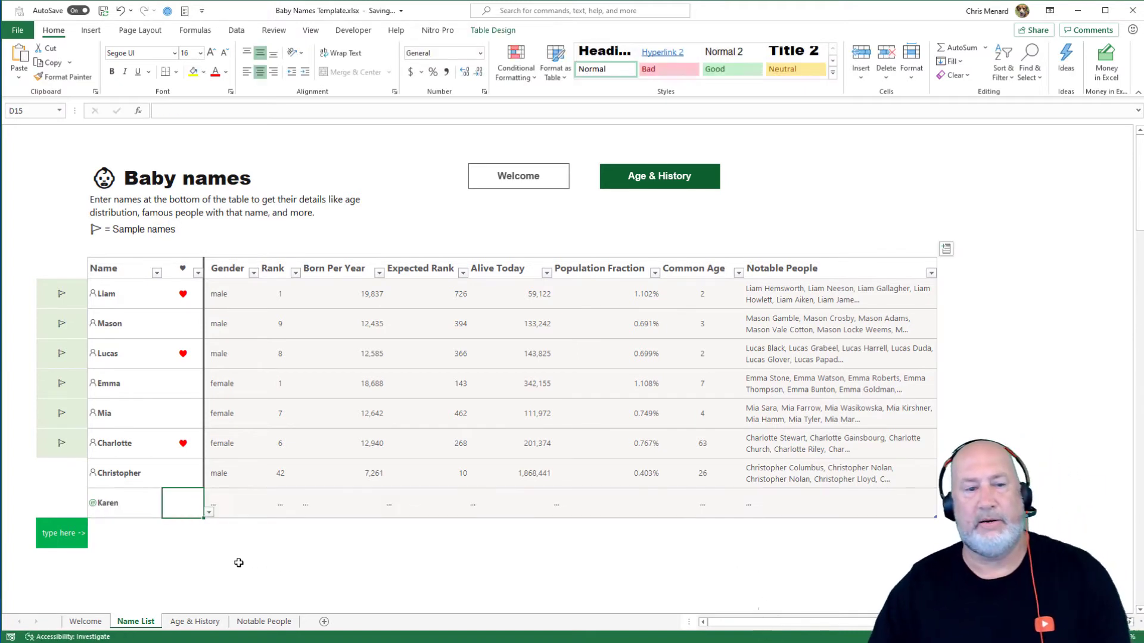
{"action": "left_click", "coordinate": [115, 506]}
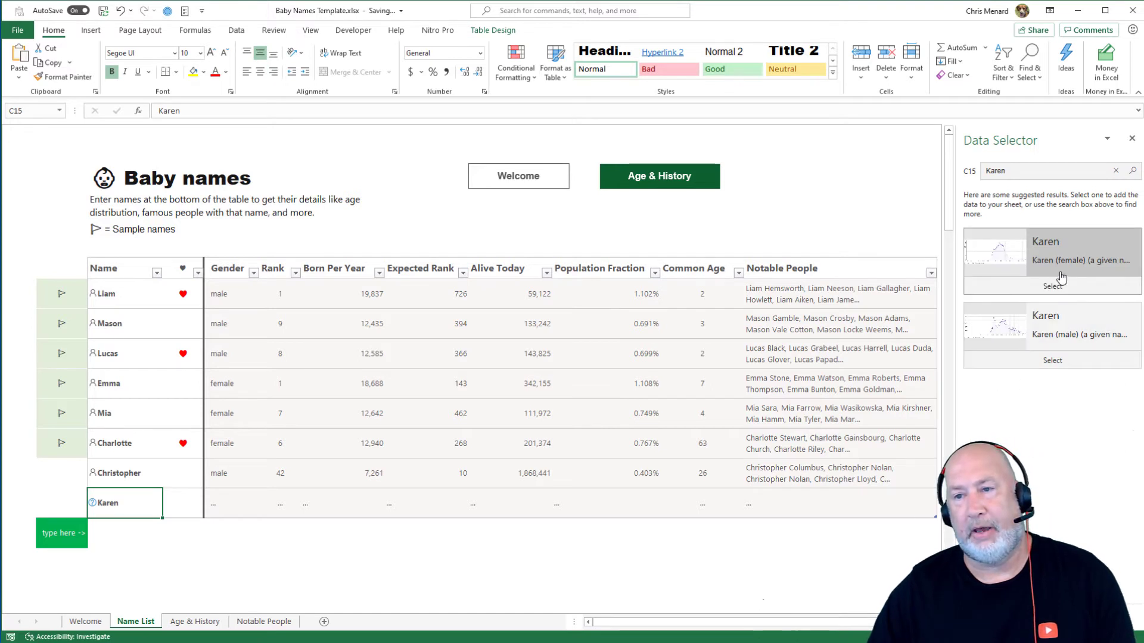
{"action": "left_click", "coordinate": [1053, 286]}
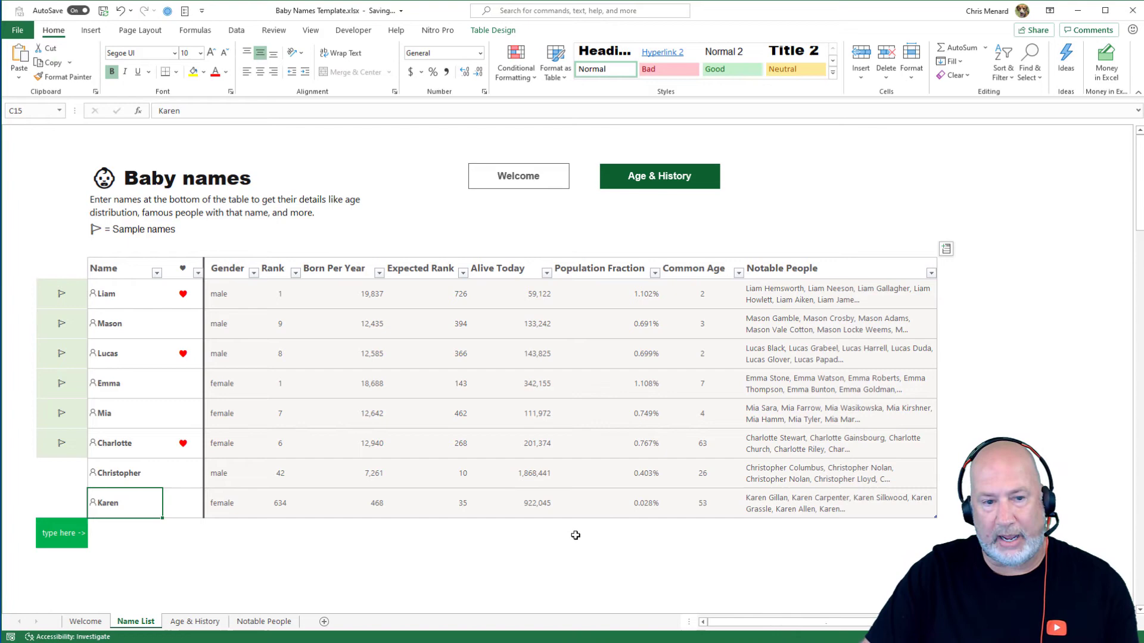
{"action": "left_click", "coordinate": [122, 303]}
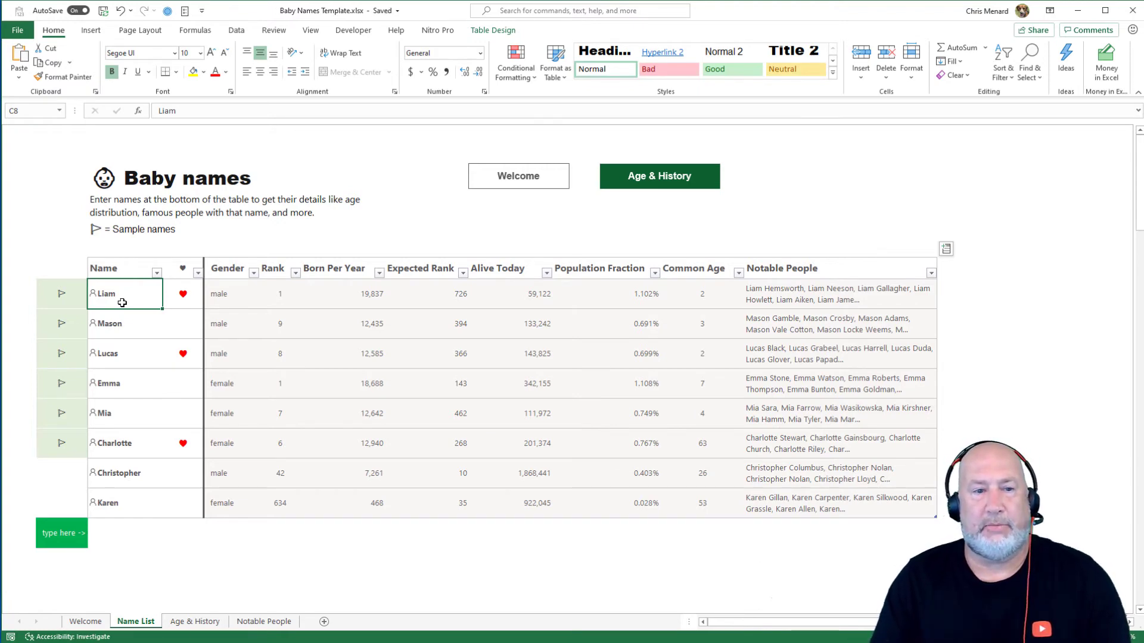
Add Noah as a new table row and inspect the IFERROR formula behind its rank
{"action": "left_click", "coordinate": [114, 536]}
{"action": "type", "text": "Noah"}
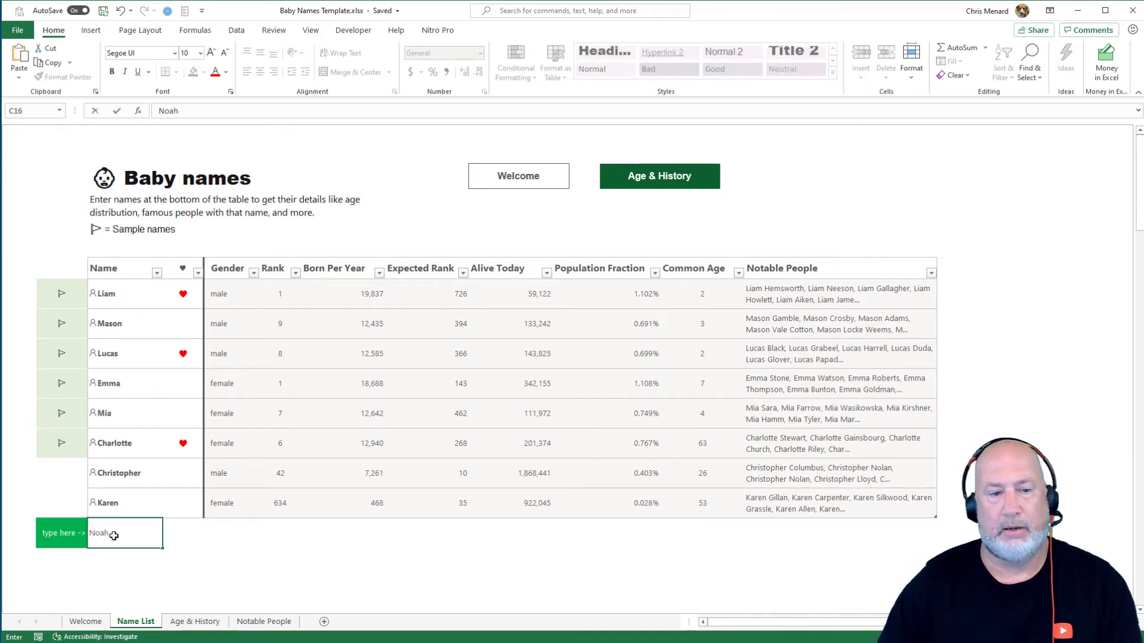
{"action": "key", "text": "Tab"}
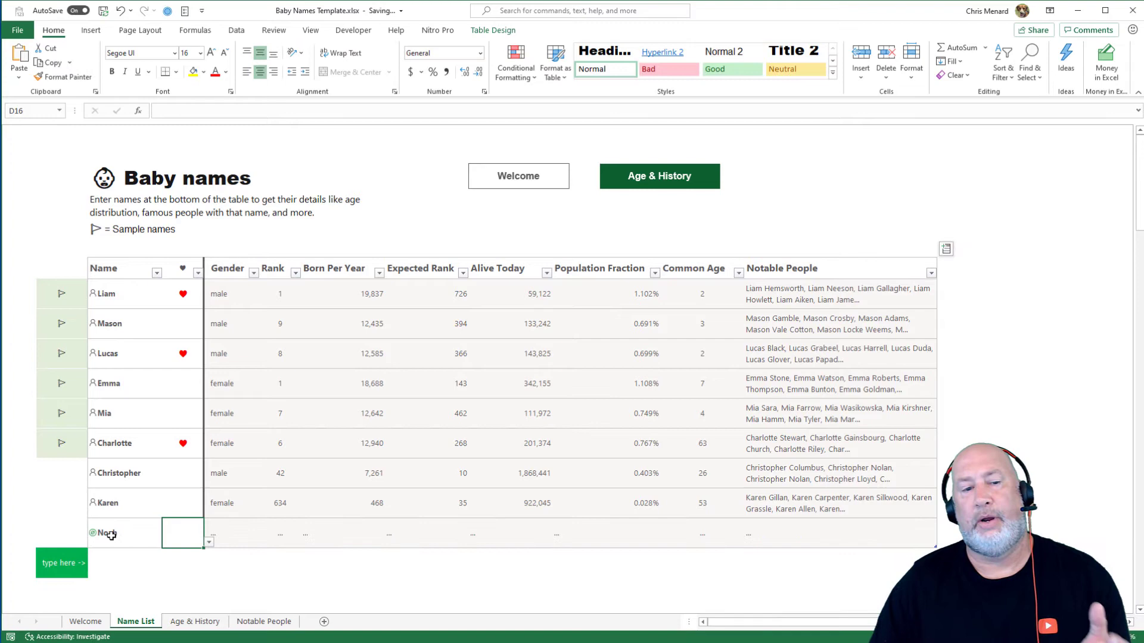
{"action": "key", "text": "shift+Tab"}
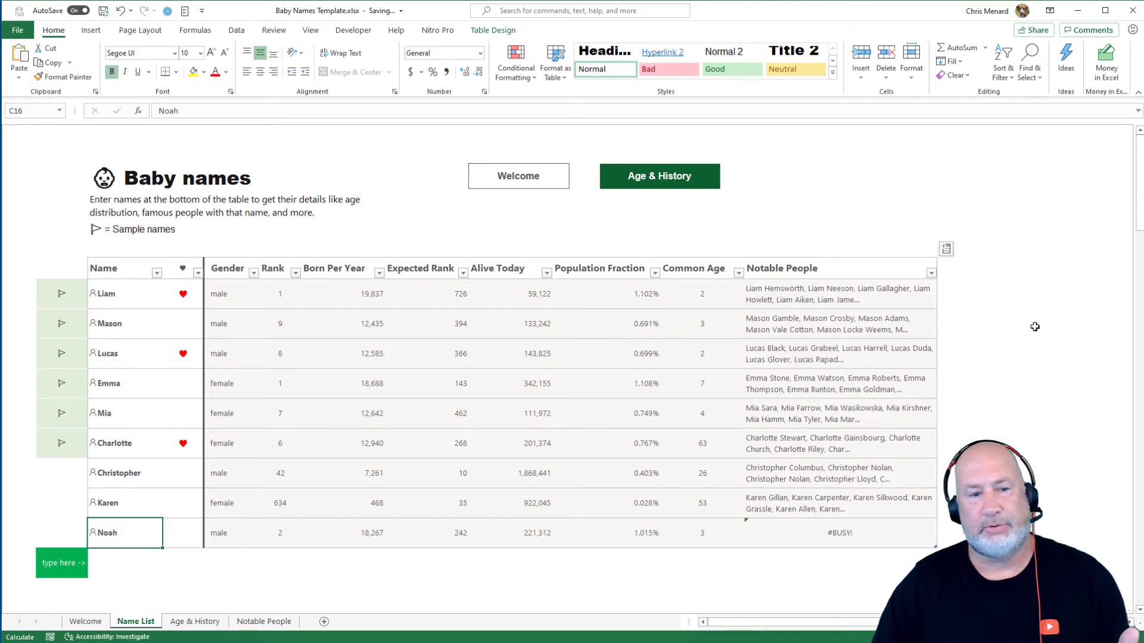
{"action": "left_click", "coordinate": [280, 533]}
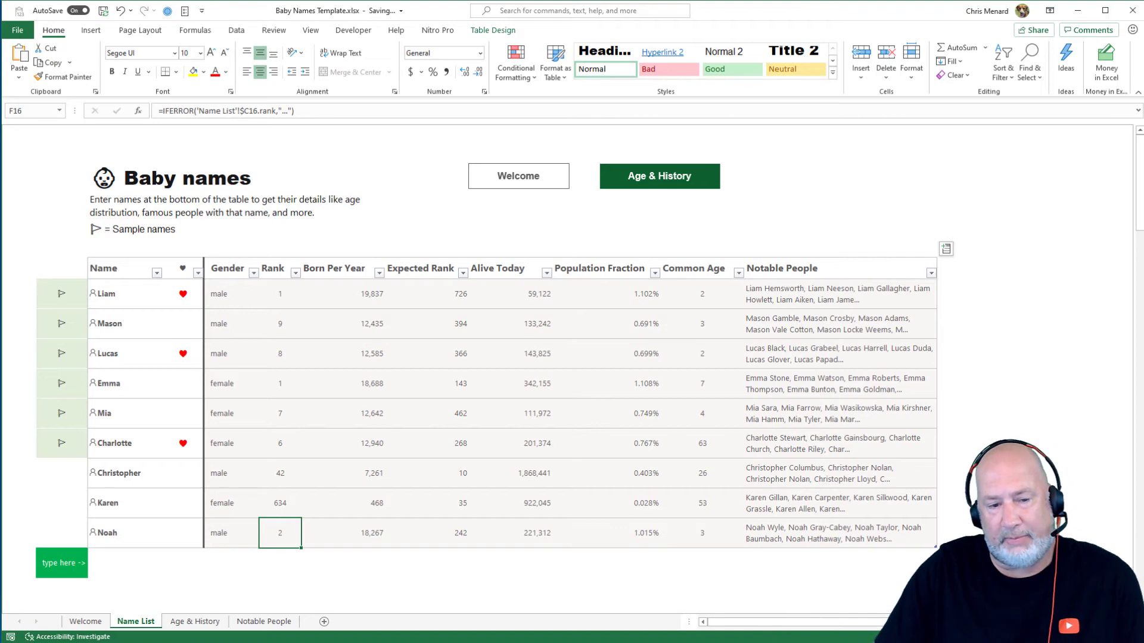
On the Notable People sheet, browse the Liam photos and open the Choose a name dropdown
{"action": "left_click", "coordinate": [264, 622]}
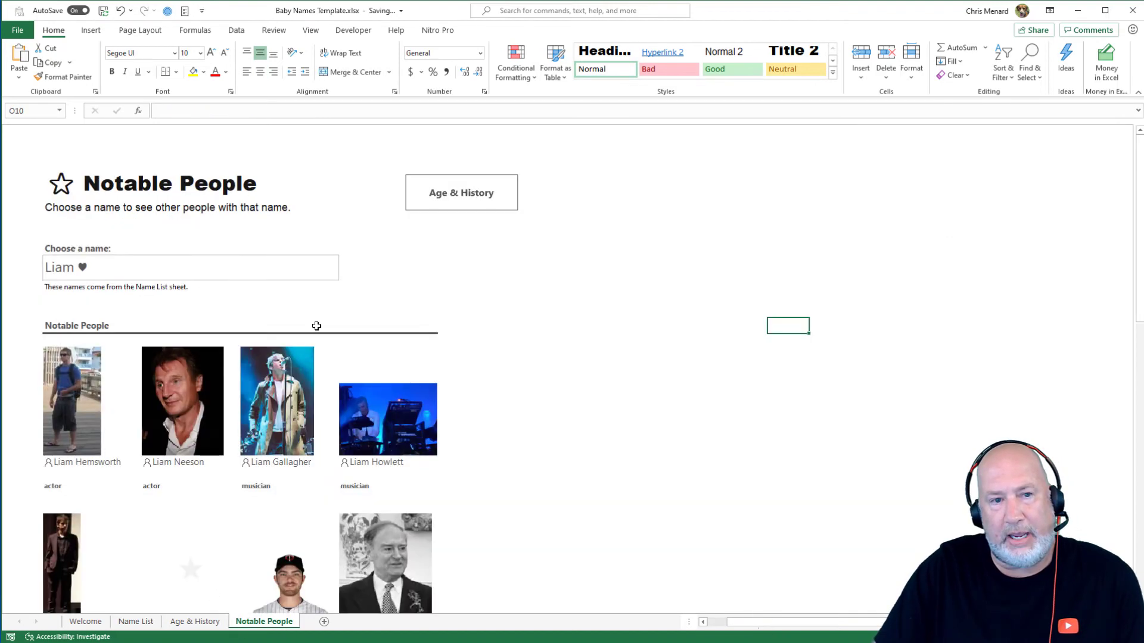
{"action": "left_click", "coordinate": [164, 241]}
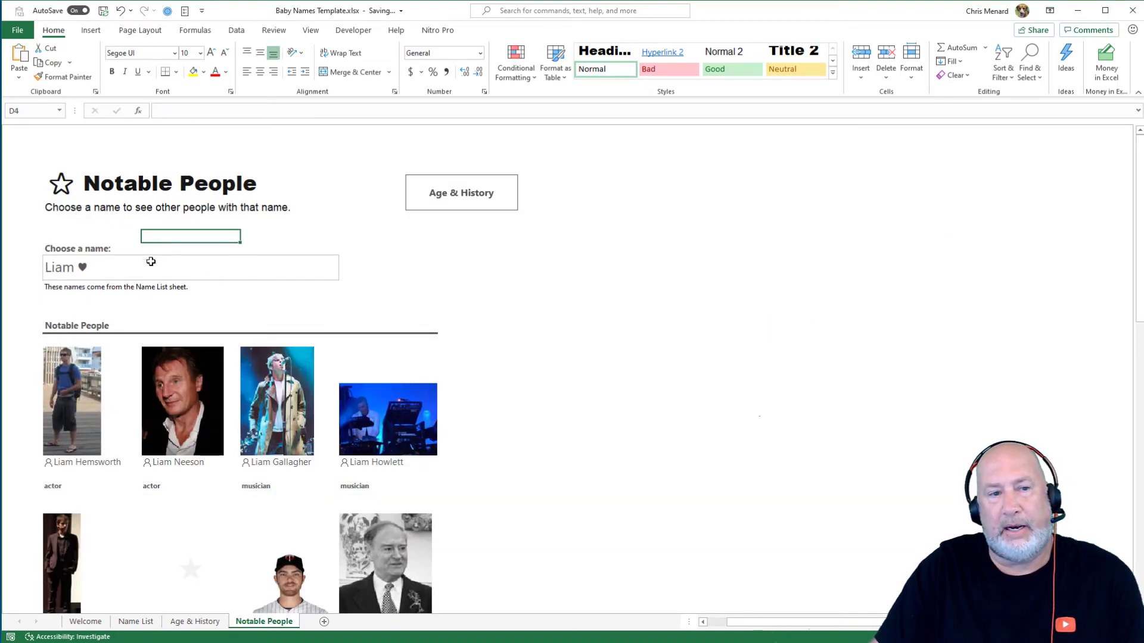
{"action": "scroll", "coordinate": [571, 316], "scroll_direction": "down", "scroll_amount": 5}
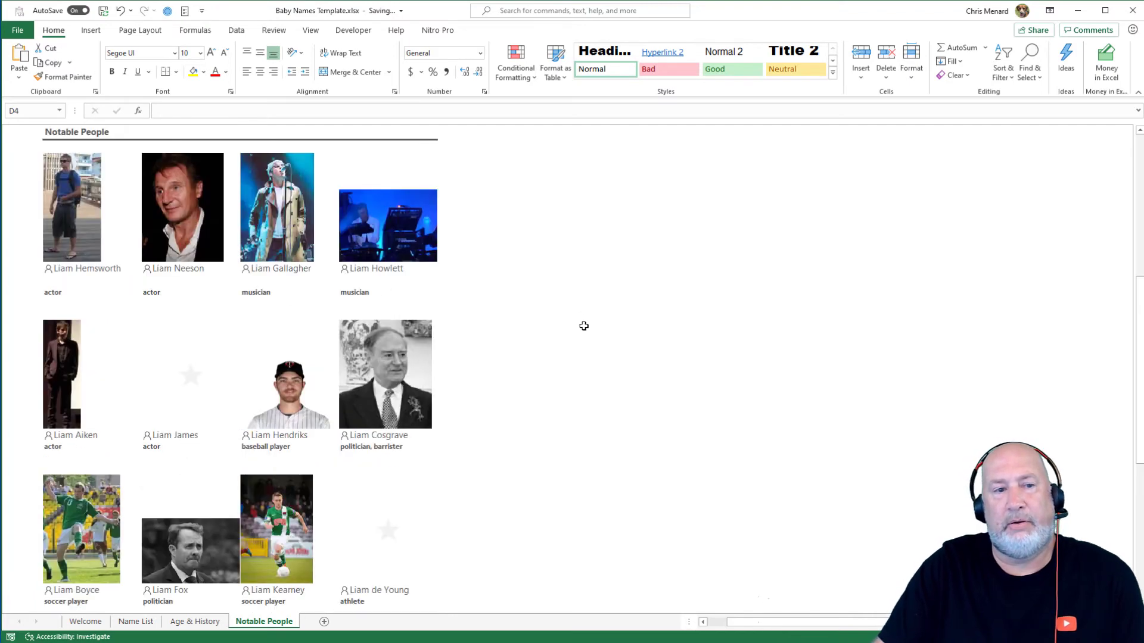
{"action": "scroll", "coordinate": [583, 325], "scroll_direction": "down", "scroll_amount": 8}
{"action": "scroll", "coordinate": [584, 325], "scroll_direction": "up", "scroll_amount": 13}
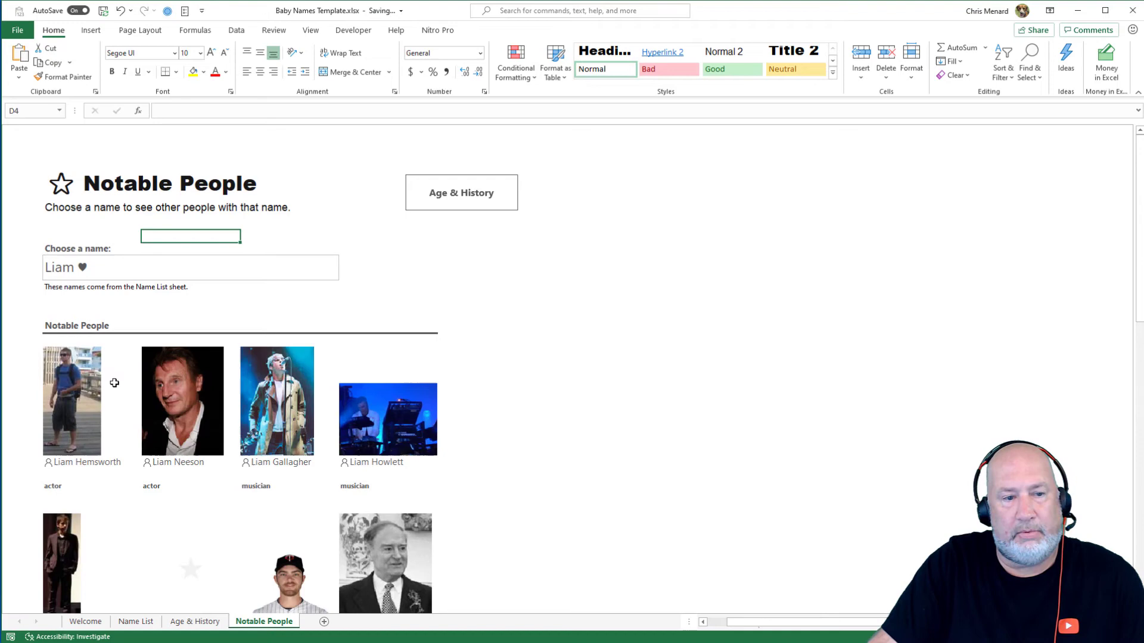
{"action": "left_click", "coordinate": [572, 406]}
{"action": "scroll", "coordinate": [579, 407], "scroll_direction": "down", "scroll_amount": 5}
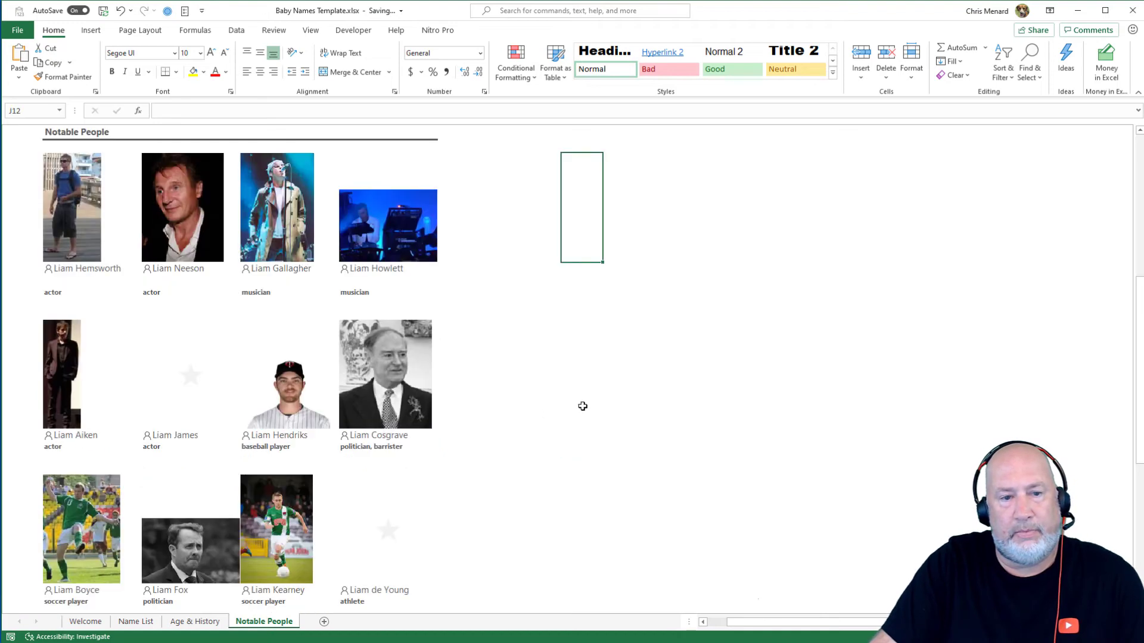
{"action": "scroll", "coordinate": [583, 406], "scroll_direction": "up", "scroll_amount": 5}
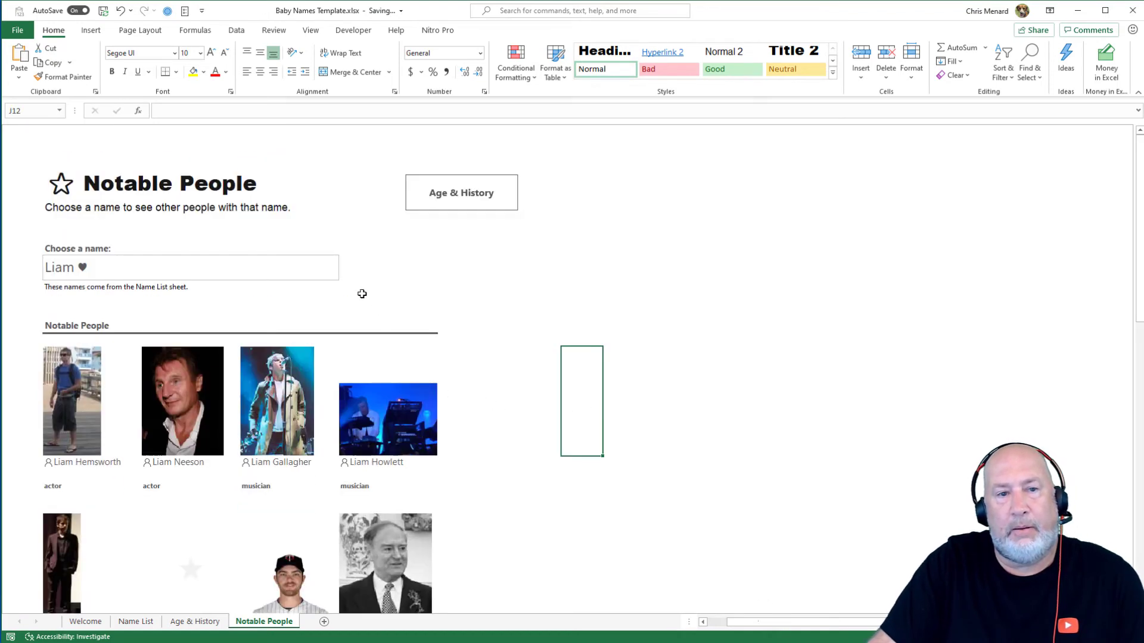
{"action": "left_click", "coordinate": [291, 273]}
{"action": "left_click", "coordinate": [342, 276]}
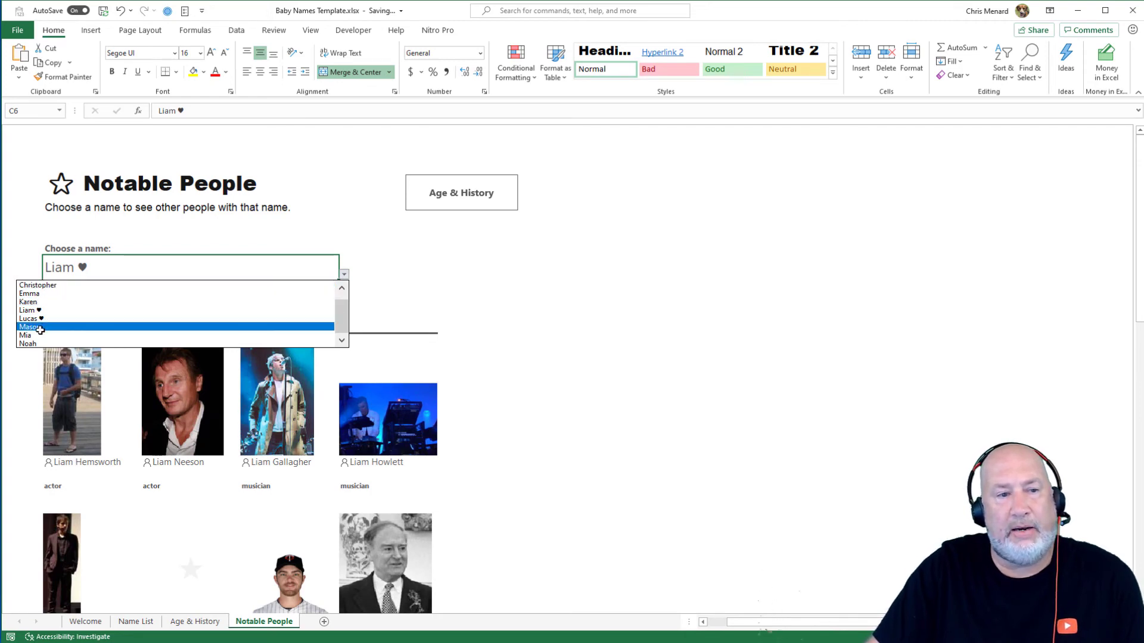
Choose Christopher to show his notable people, browse the photos, then go to Age & History
{"action": "left_click", "coordinate": [45, 285]}
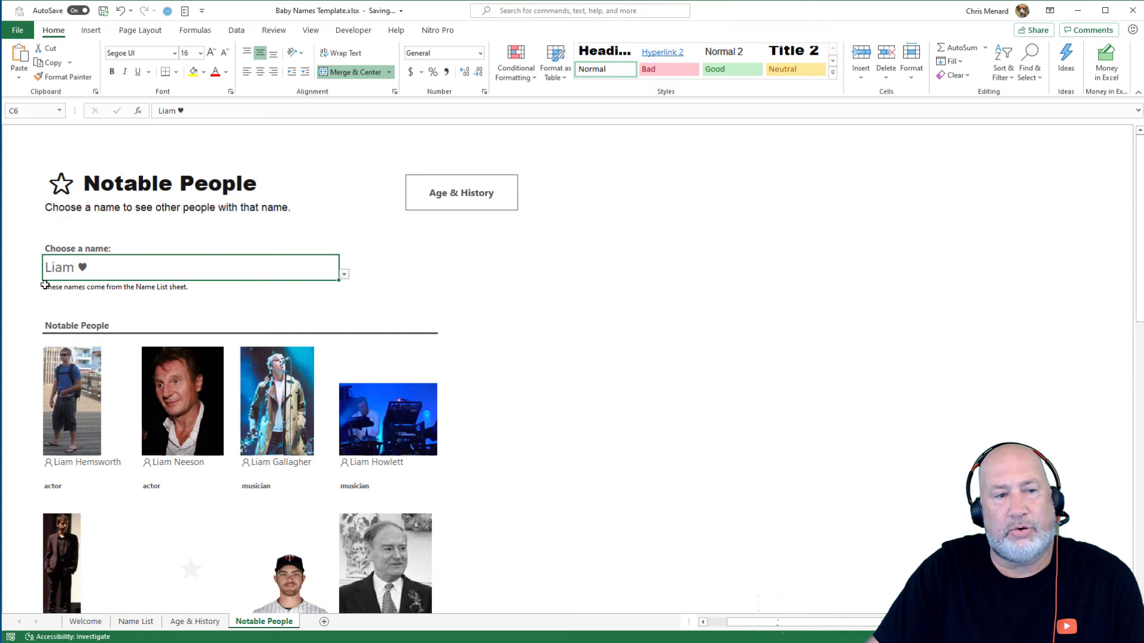
{"action": "left_click", "coordinate": [549, 299]}
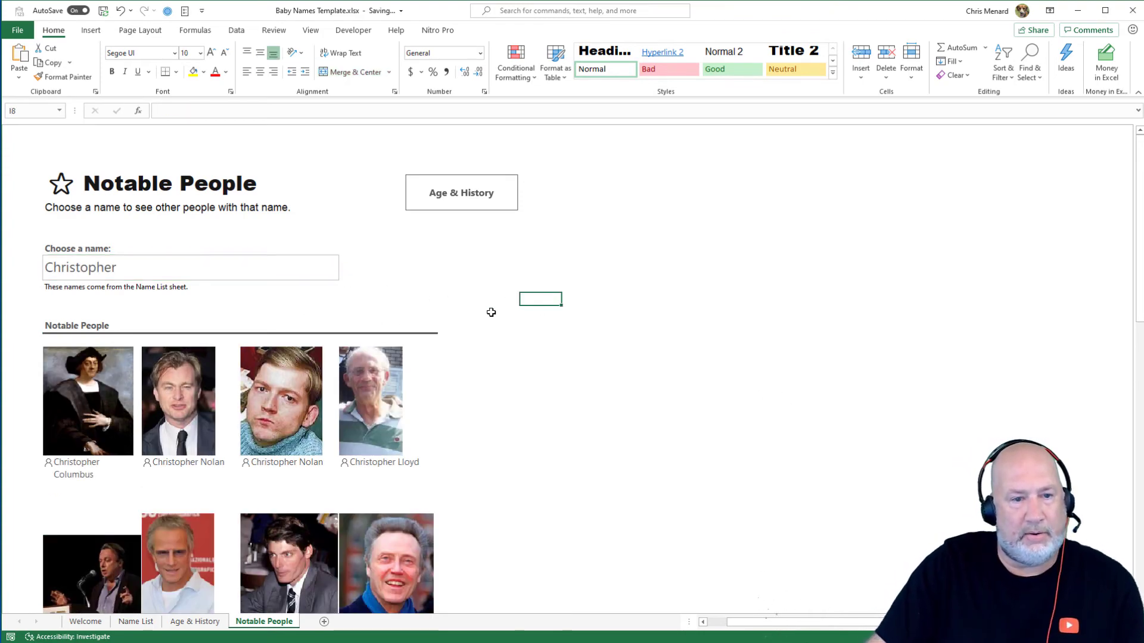
{"action": "scroll", "coordinate": [506, 312], "scroll_direction": "down", "scroll_amount": 3}
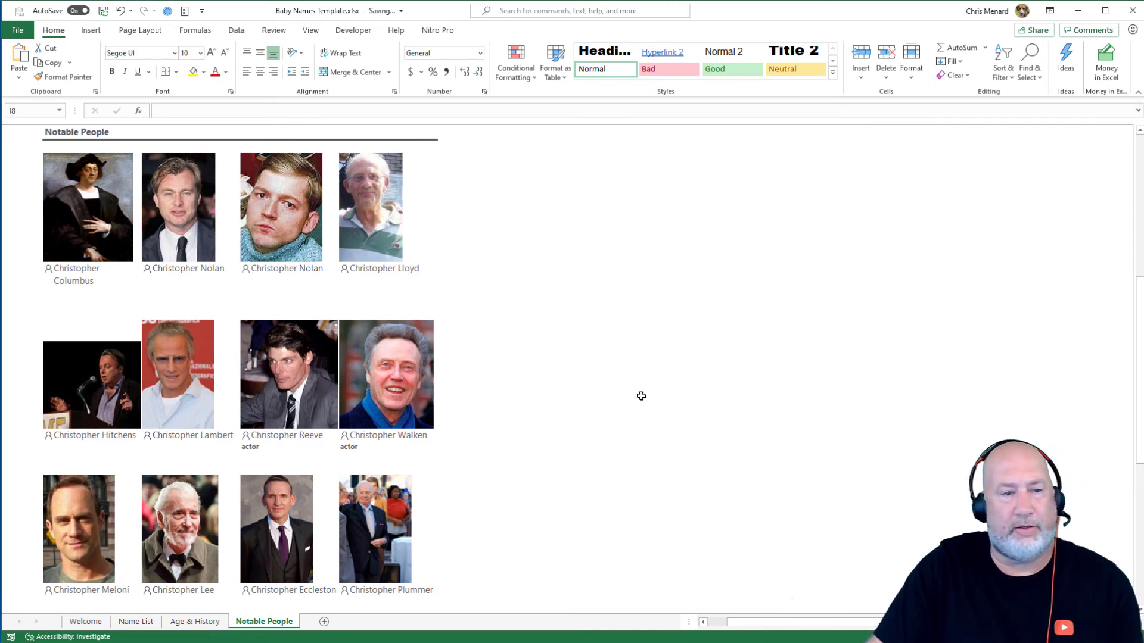
{"action": "scroll", "coordinate": [641, 396], "scroll_direction": "up", "scroll_amount": 3}
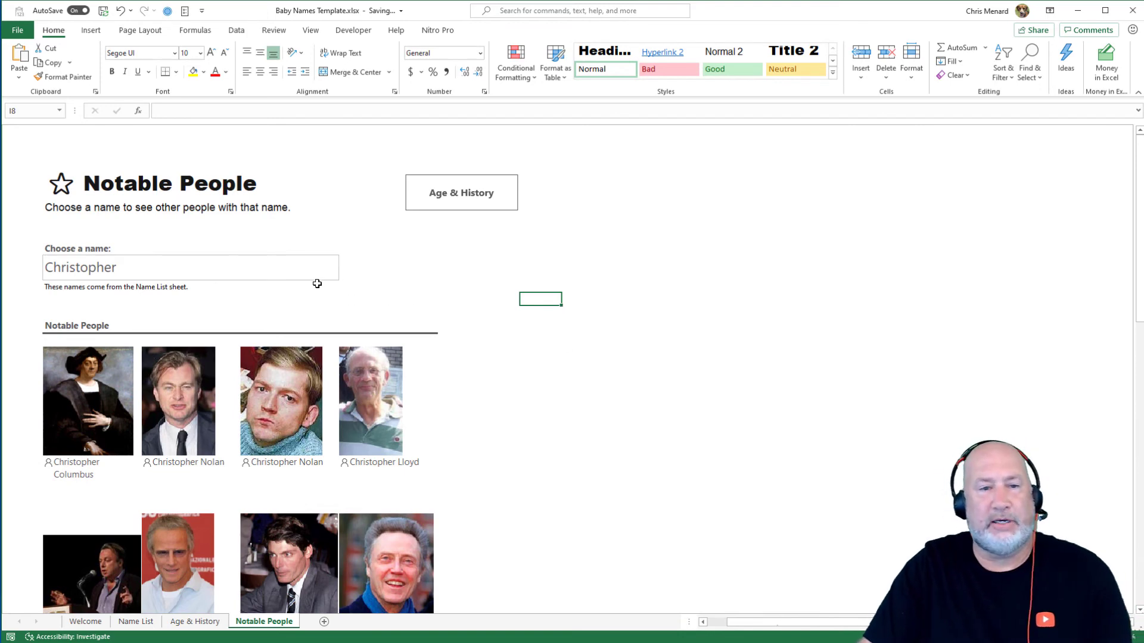
{"action": "left_click", "coordinate": [314, 264]}
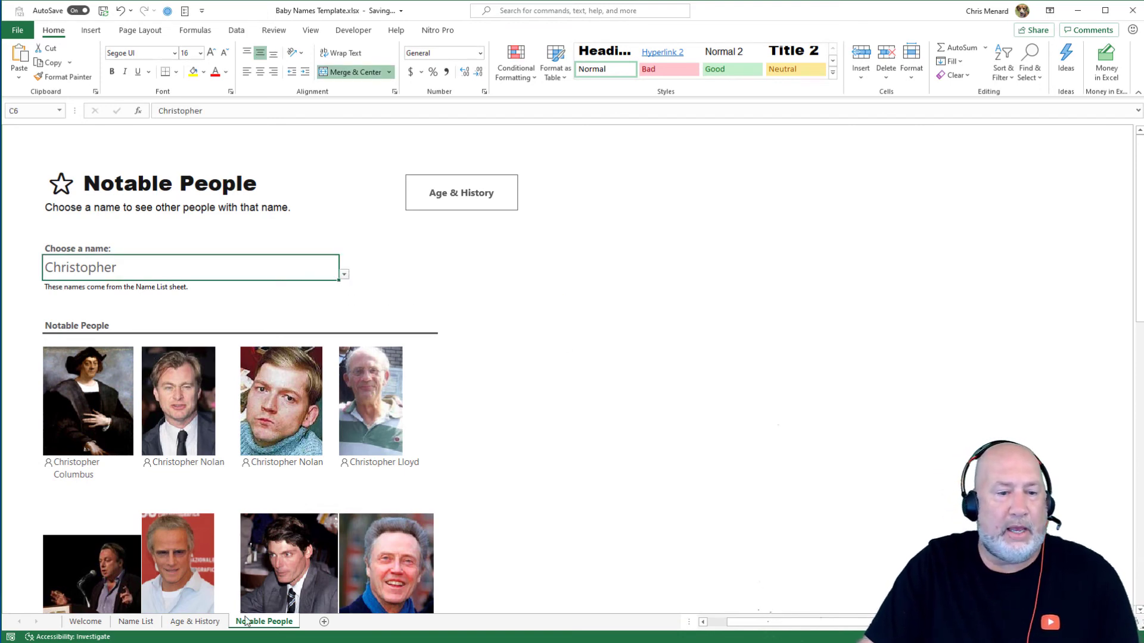
{"action": "left_click", "coordinate": [209, 622]}
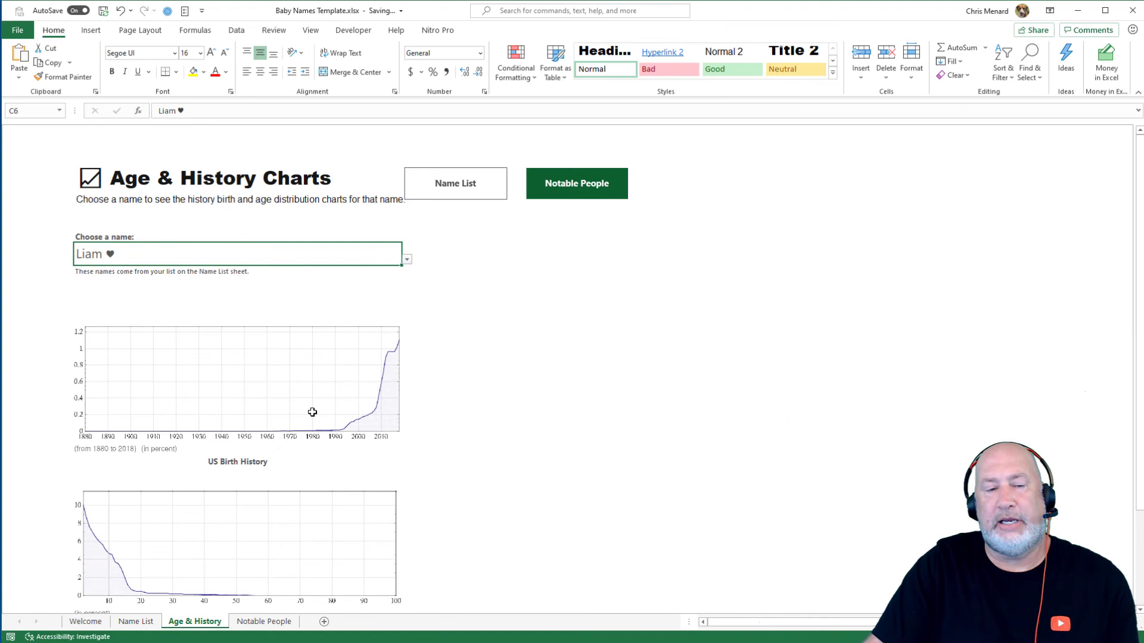
Check Christopher's rank of 42 on the Name List sheet, then return to Age & History
{"action": "left_click", "coordinate": [136, 622]}
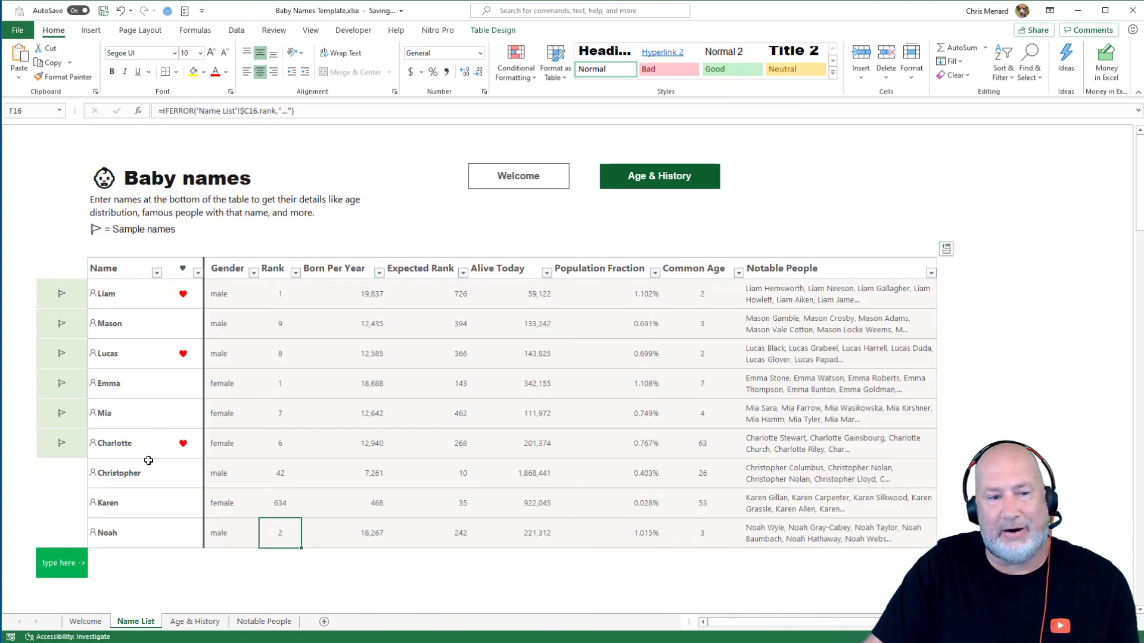
{"action": "left_click", "coordinate": [273, 475]}
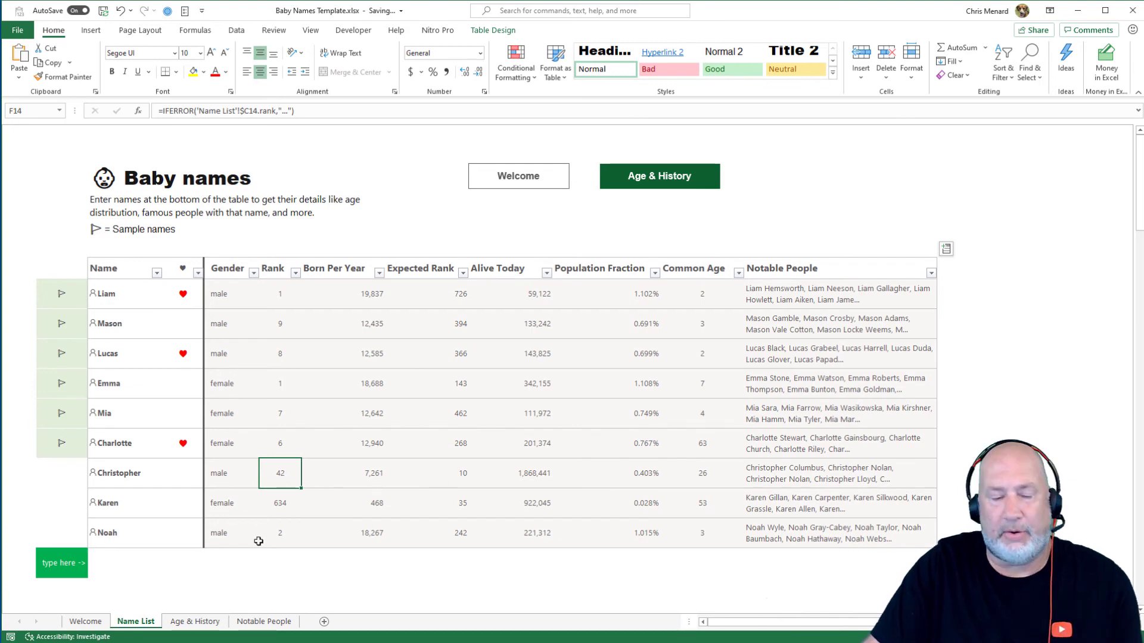
{"action": "left_click", "coordinate": [204, 623]}
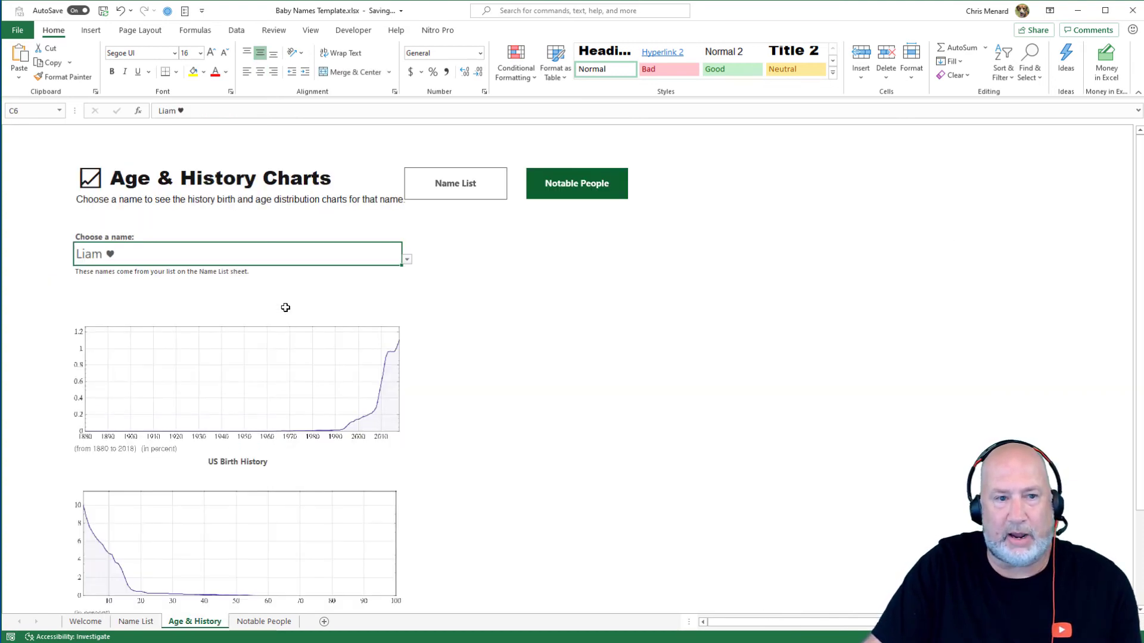
Open and close the Choose a name list unchanged, then reselect the Choose a name cell
{"action": "left_click", "coordinate": [406, 261]}
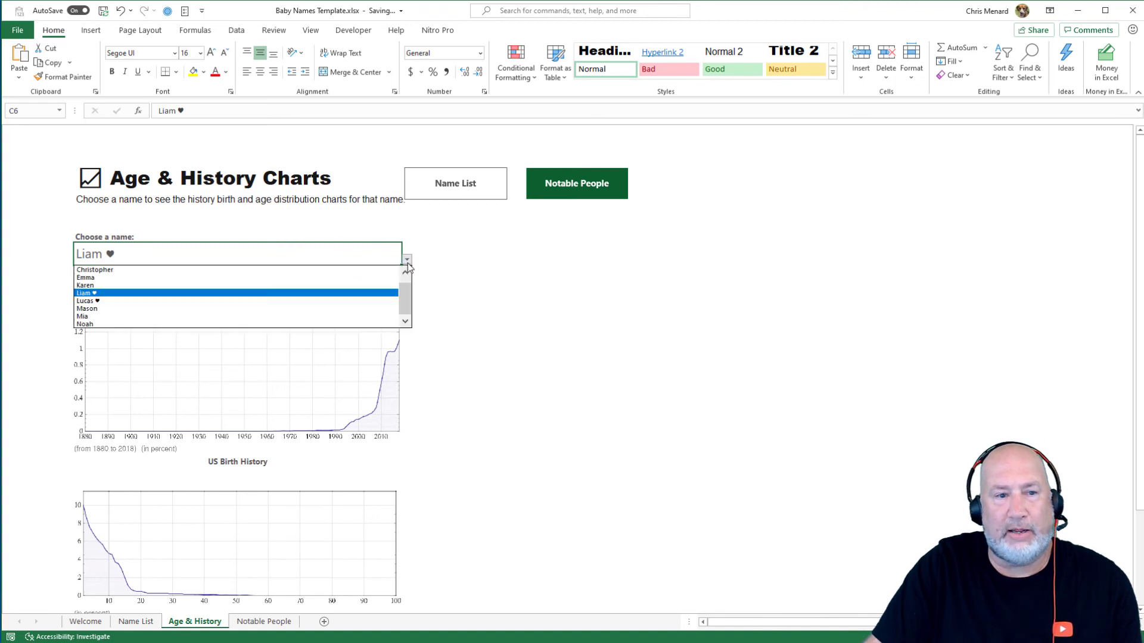
{"action": "left_click", "coordinate": [407, 262]}
{"action": "left_click", "coordinate": [516, 291]}
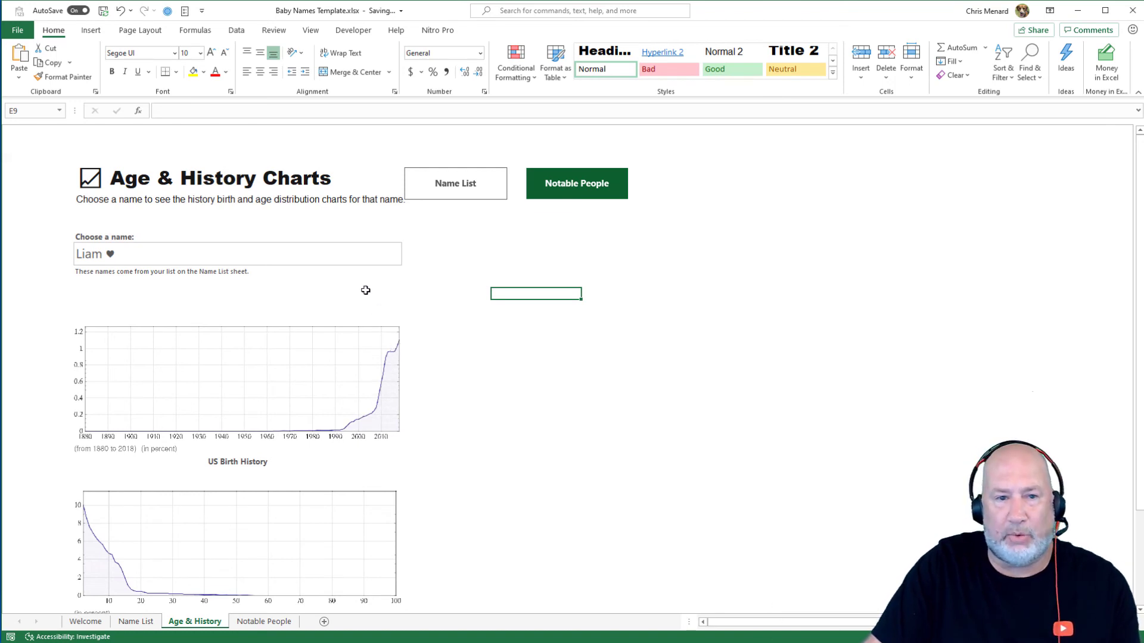
{"action": "scroll", "coordinate": [505, 348], "scroll_direction": "down", "scroll_amount": 5}
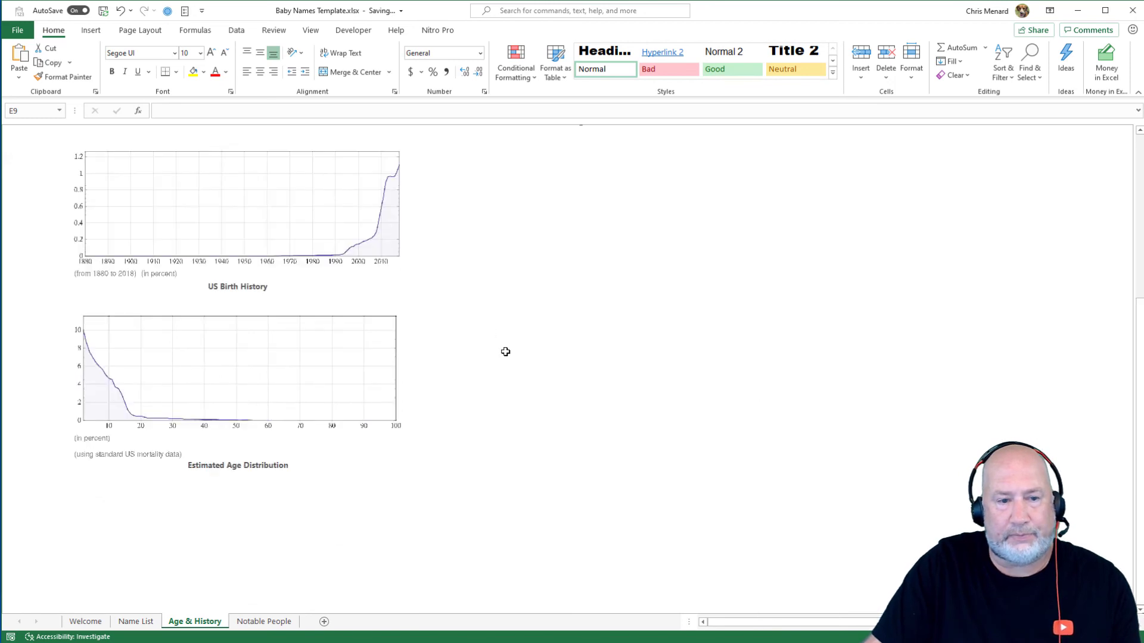
{"action": "scroll", "coordinate": [511, 356], "scroll_direction": "up", "scroll_amount": 5}
{"action": "left_click", "coordinate": [316, 259]}
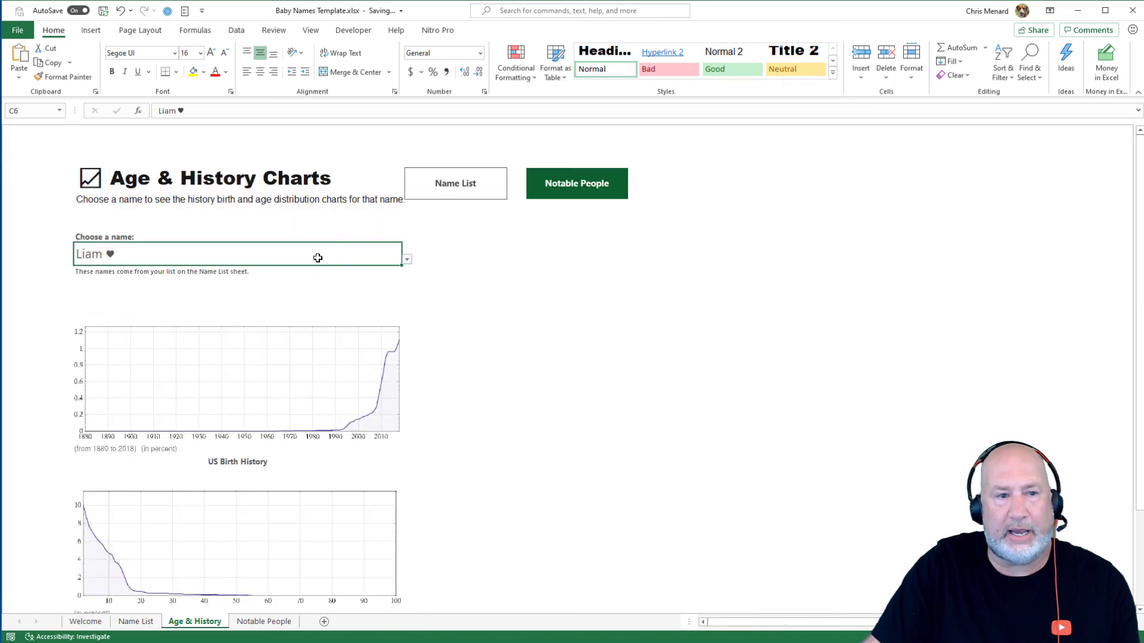
Pick Christopher in the Choose a name list to chart his birth history and age distribution
{"action": "left_click", "coordinate": [407, 259]}
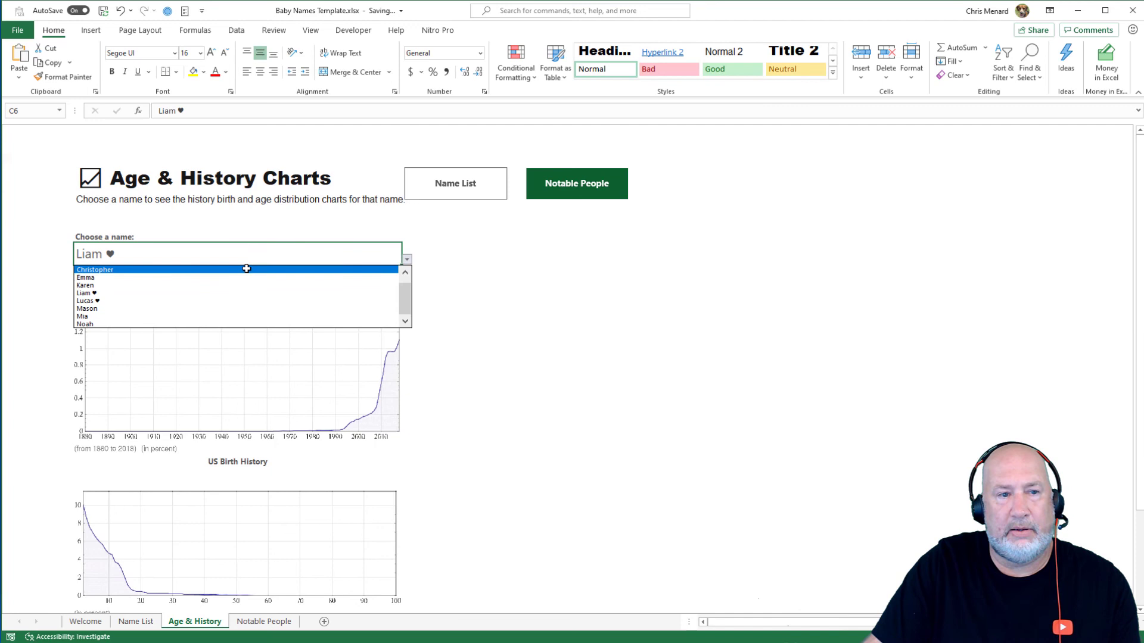
{"action": "left_click", "coordinate": [250, 270]}
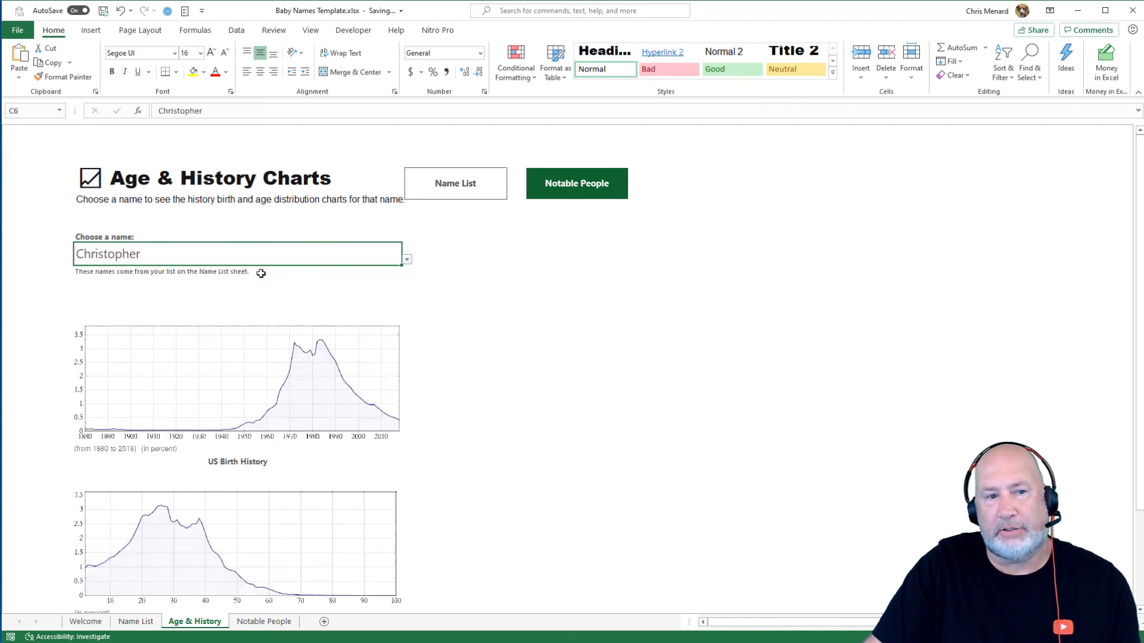